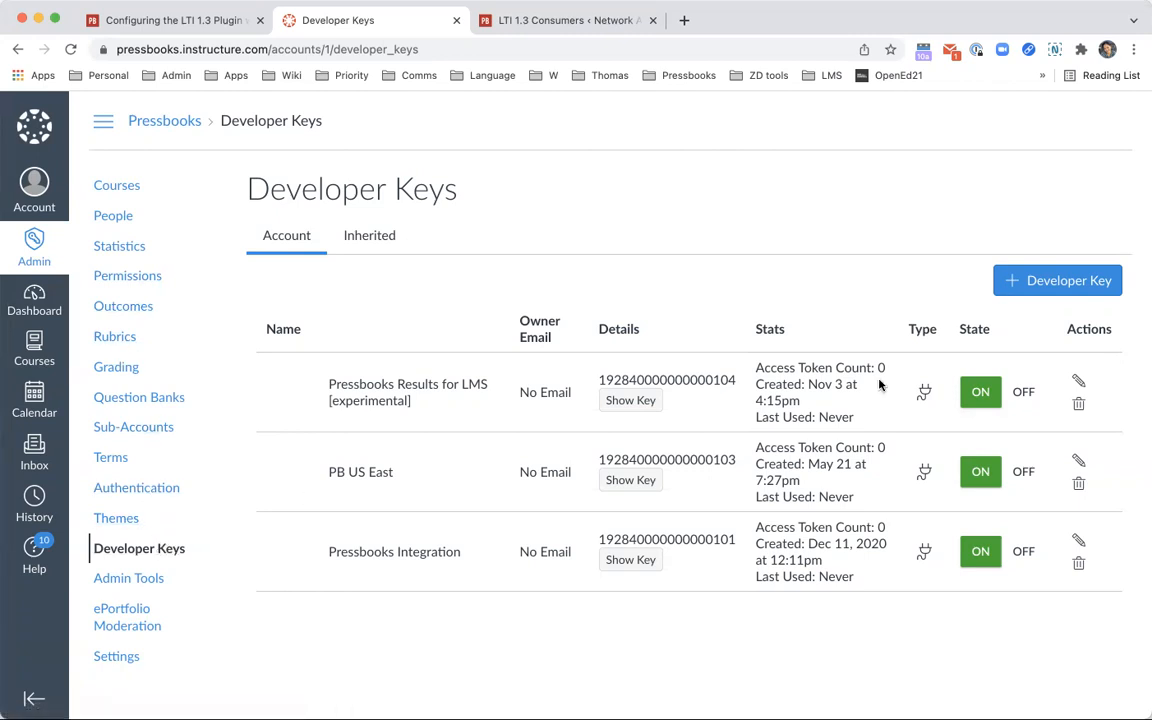
# - Start a new LTI developer key and consult the LTI 1.3 configuration guide for the required Canvas field values
pyautogui.click(1060, 282)
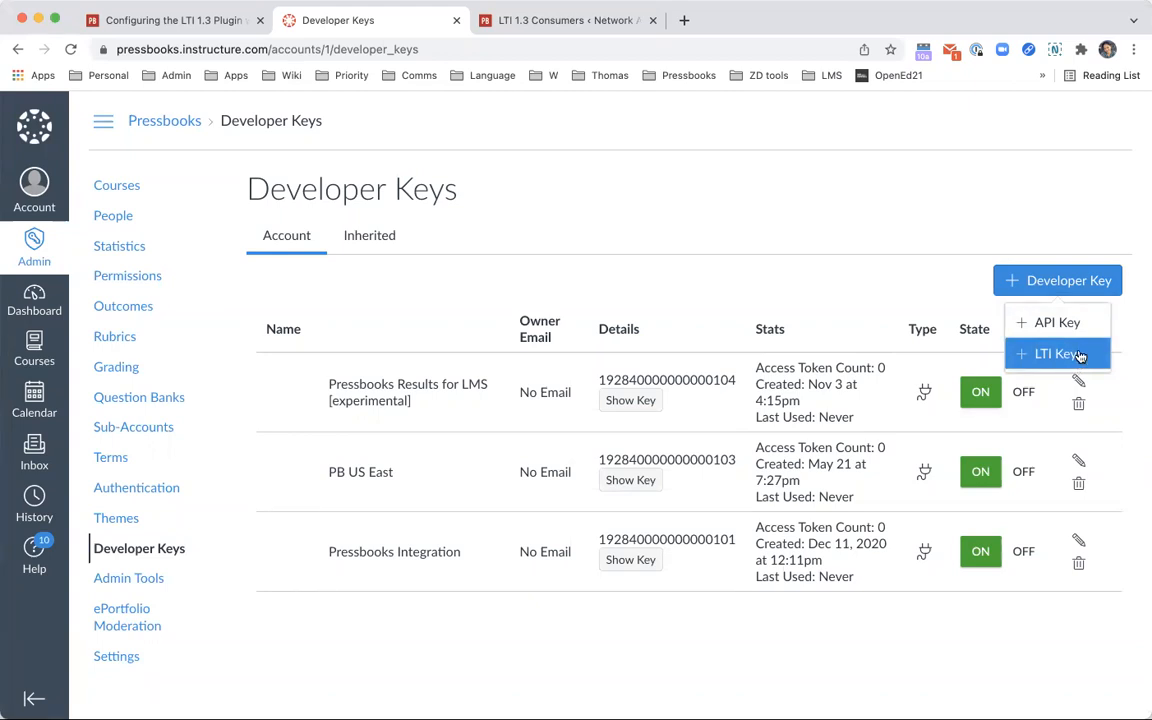
pyautogui.click(1066, 364)
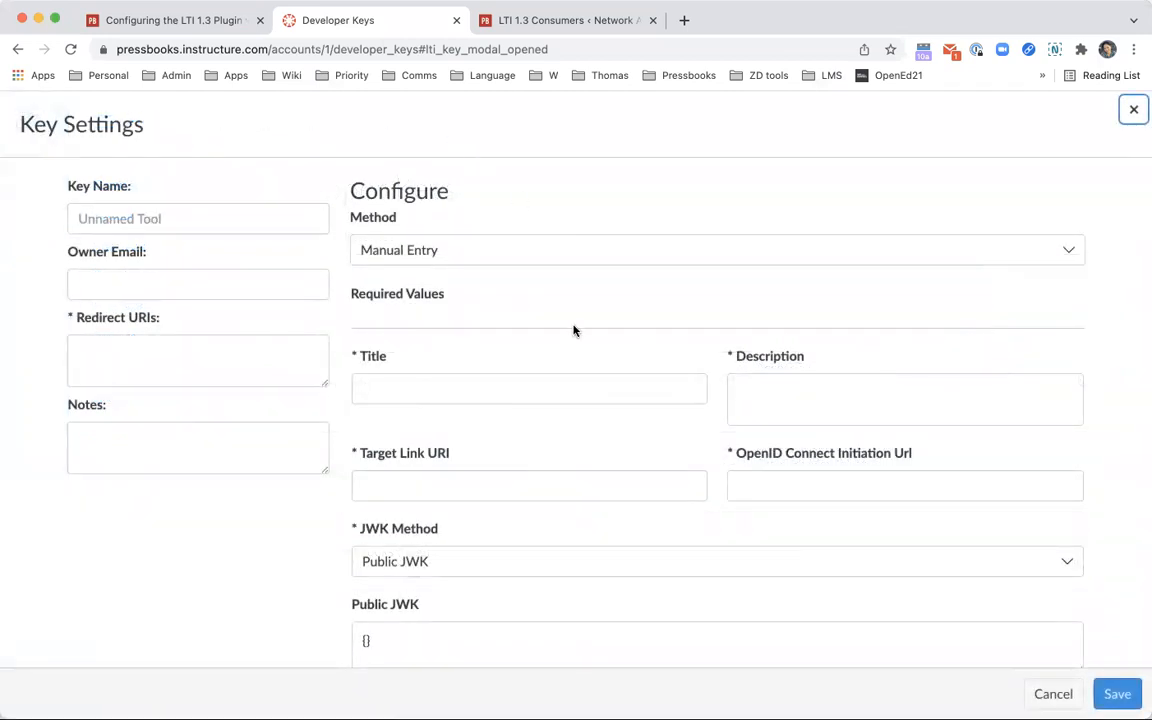
pyautogui.click(205, 27)
pyautogui.scroll(-10, 595, 345)
pyautogui.scroll(-1, 678, 387)
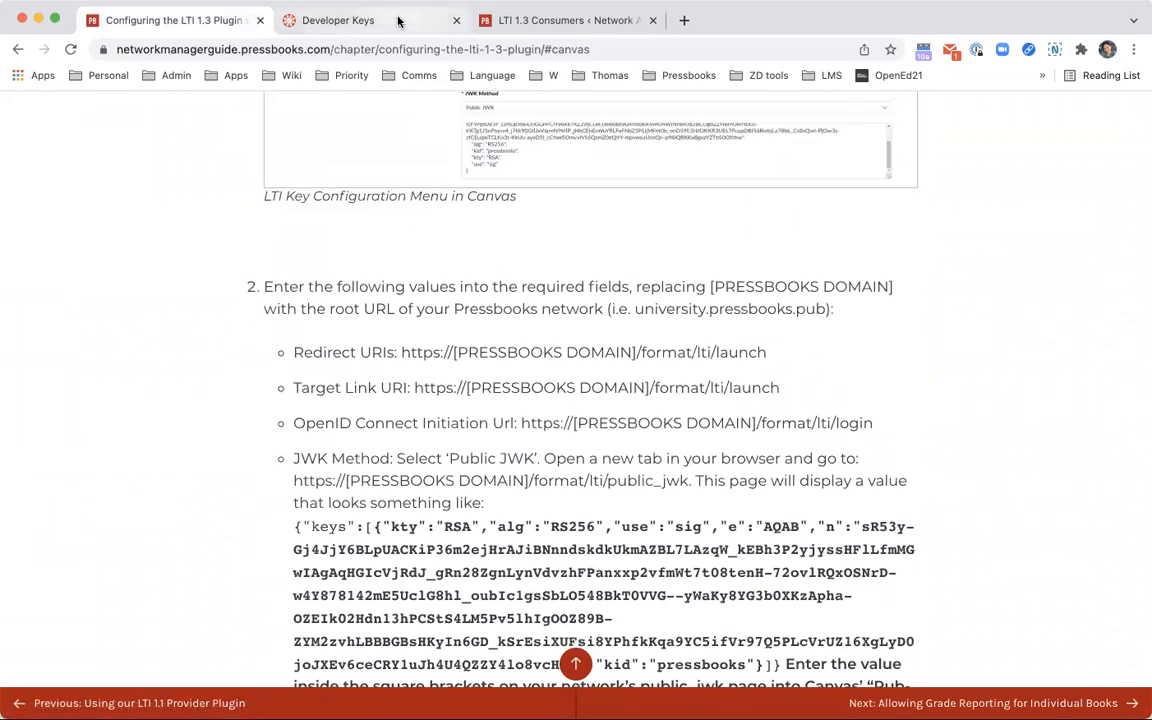
pyautogui.click(318, 22)
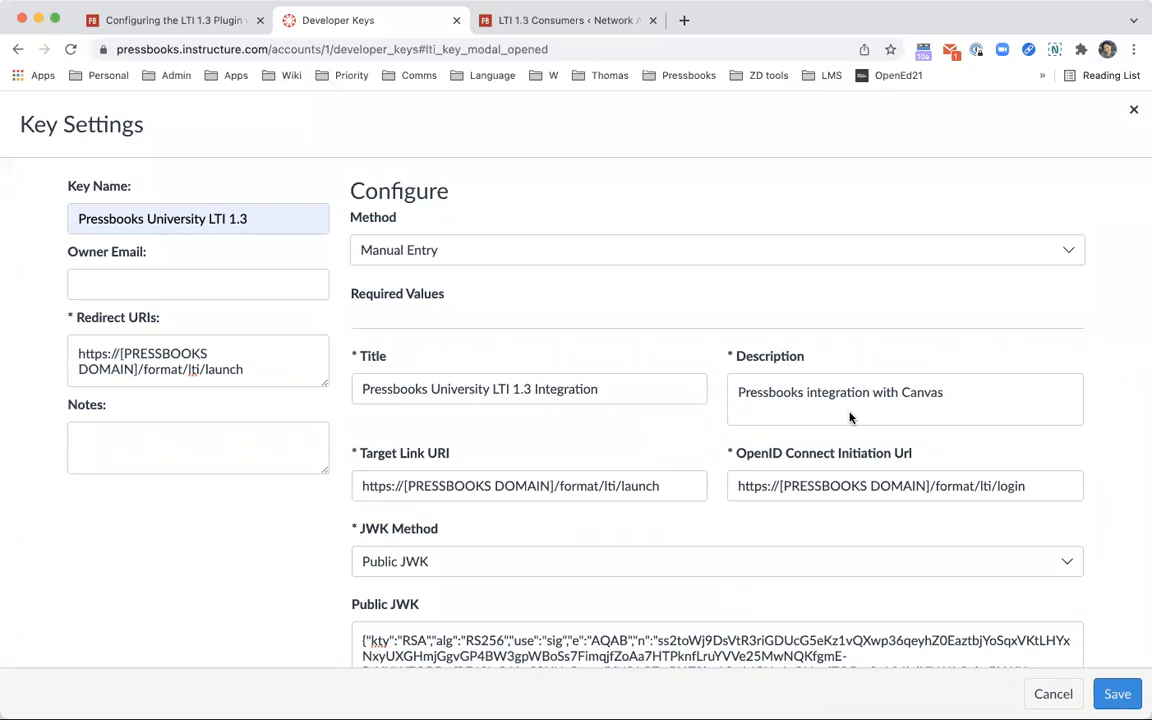
# - Replace the [PRESSBOOKS DOMAIN] placeholder with university.pressbooks.pub in the Redirect URIs, Target Link URI and OpenID Connect Initiation Url
pyautogui.click(139, 369)
pyautogui.moveTo(139, 369); pyautogui.dragTo(118, 355)
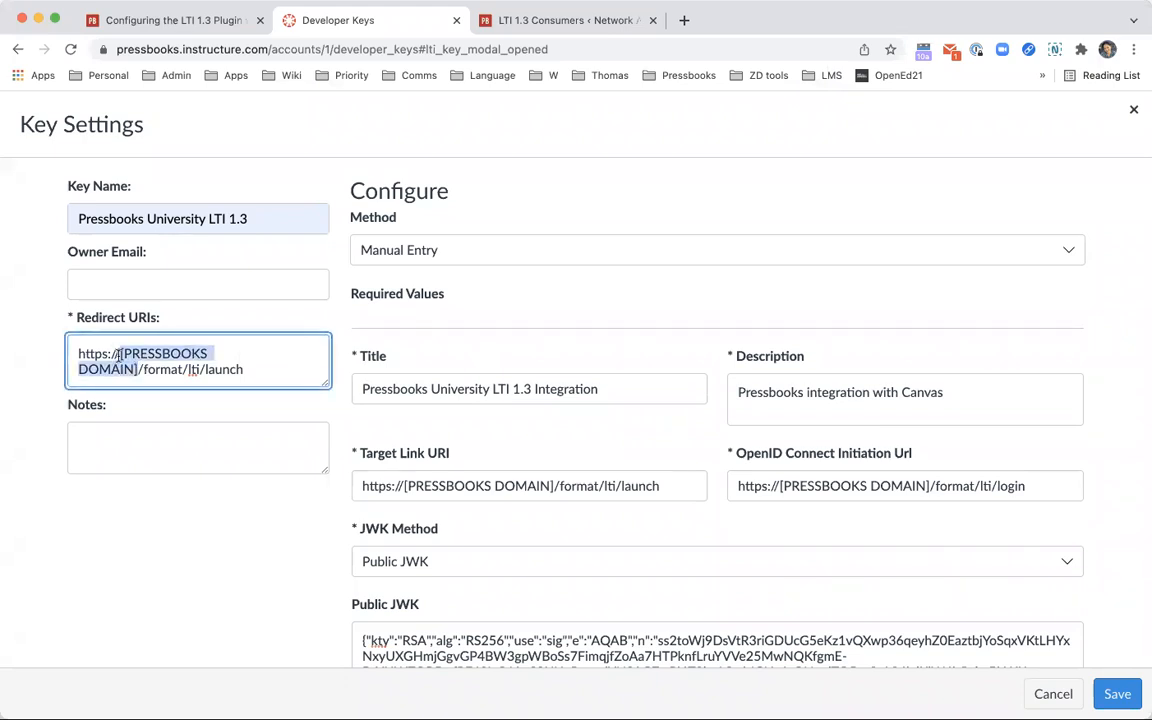
pyautogui.press('BackSpace')
pyautogui.write('university.pressbooks.pub')
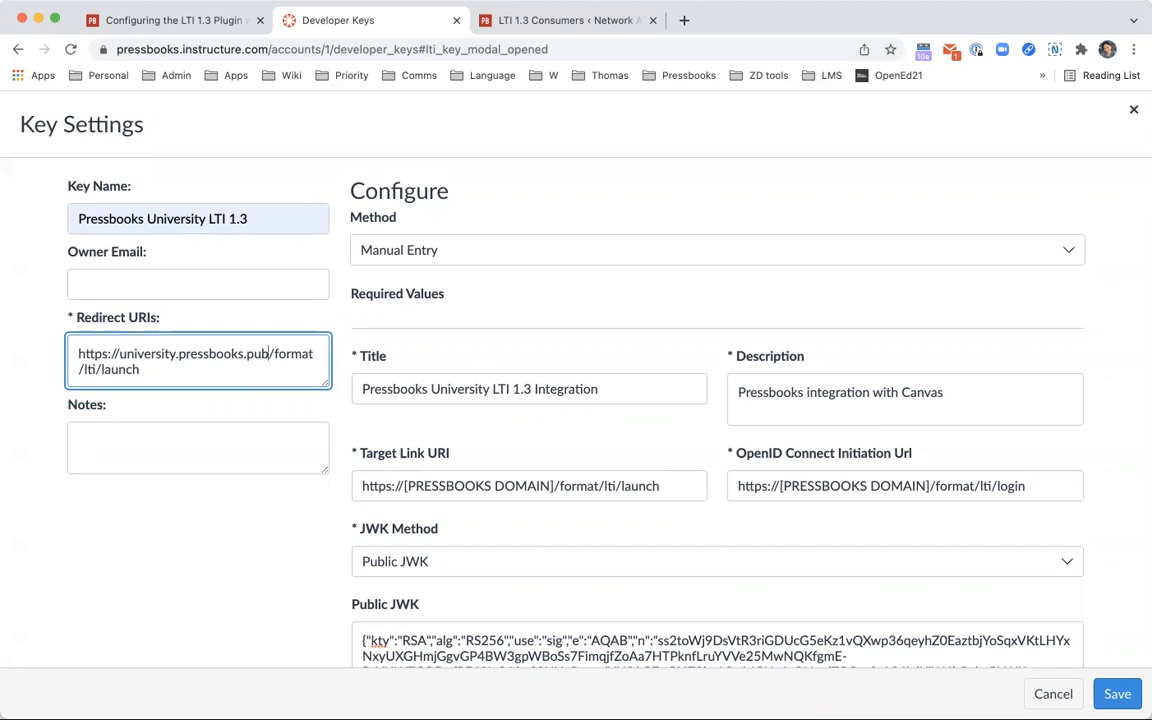
pyautogui.moveTo(404, 486); pyautogui.dragTo(554, 488)
pyautogui.write('university.pressbooks.pub')
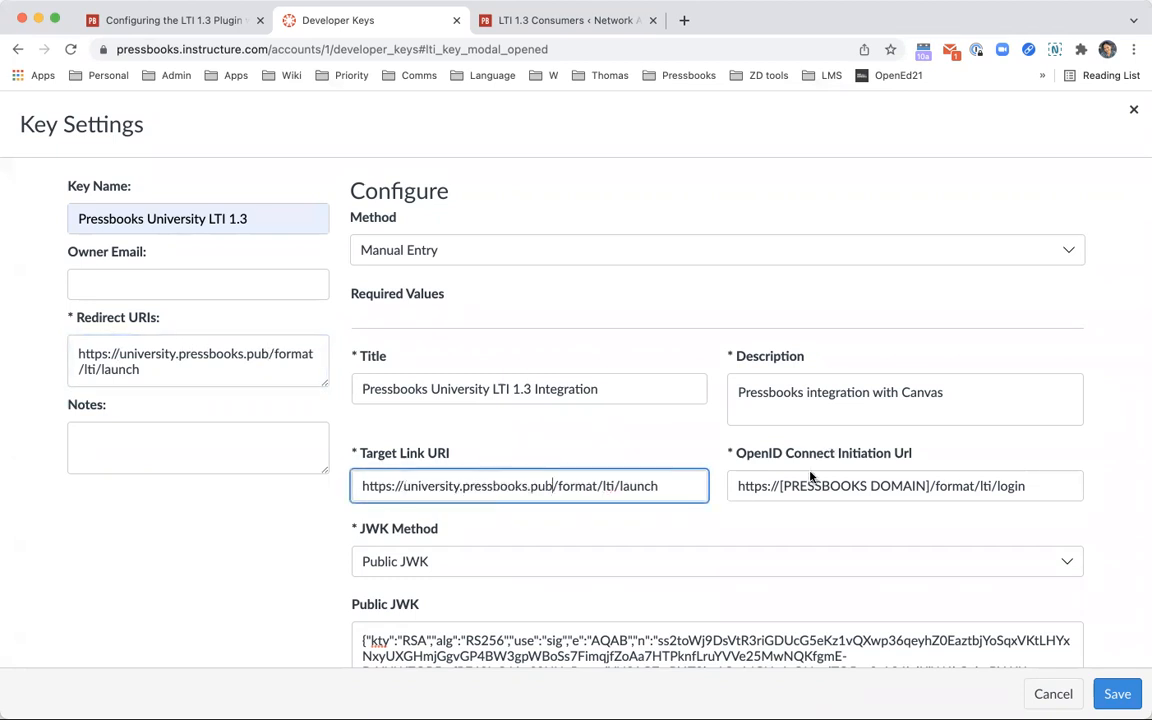
pyautogui.moveTo(779, 488); pyautogui.dragTo(929, 487)
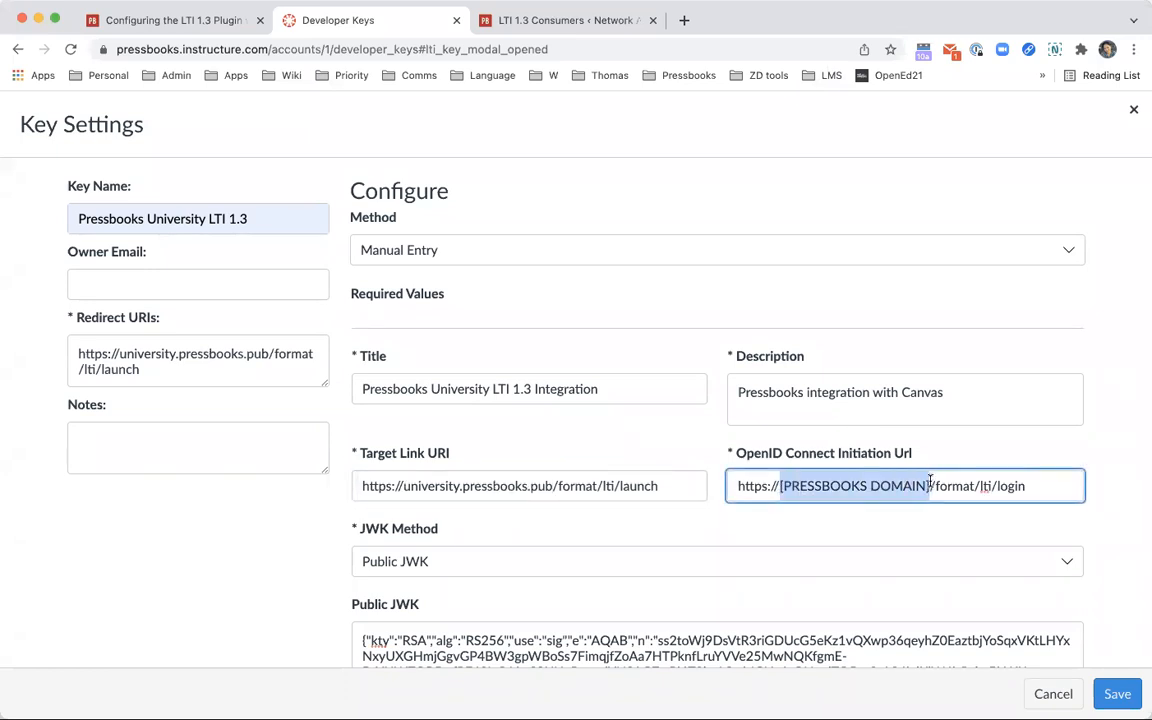
pyautogui.write('university.pressbooks.pub')
pyautogui.click(1130, 428)
# - Enable the first six LTI Advantage Services, from creating and viewing gradebook assignment data through updating the public jwk
pyautogui.scroll(-10, 1130, 428)
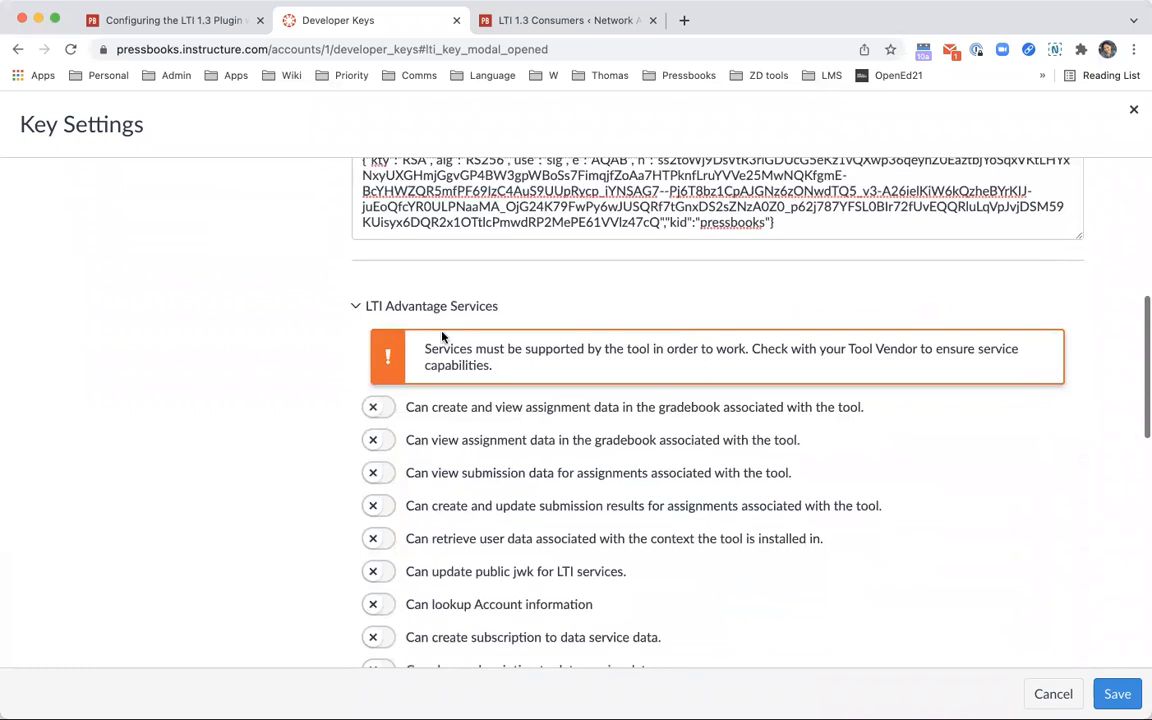
pyautogui.scroll(-2, 505, 308)
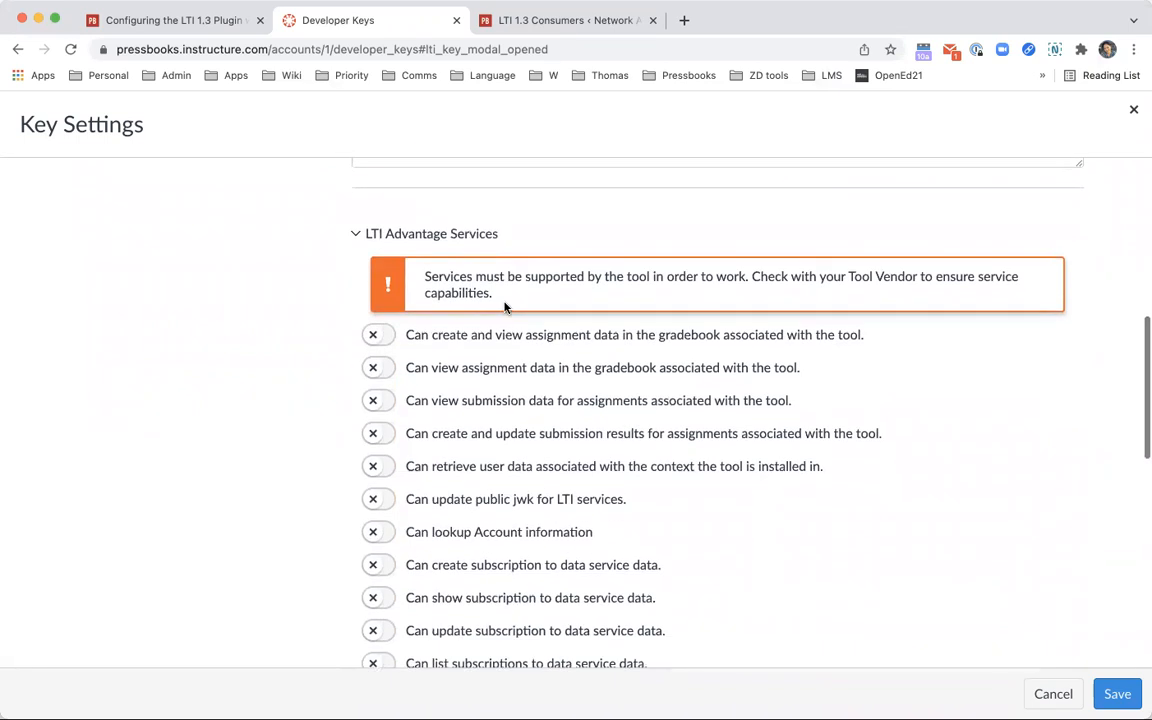
pyautogui.click(378, 334)
pyautogui.click(378, 367)
pyautogui.click(378, 400)
pyautogui.click(379, 433)
pyautogui.click(379, 466)
pyautogui.click(379, 499)
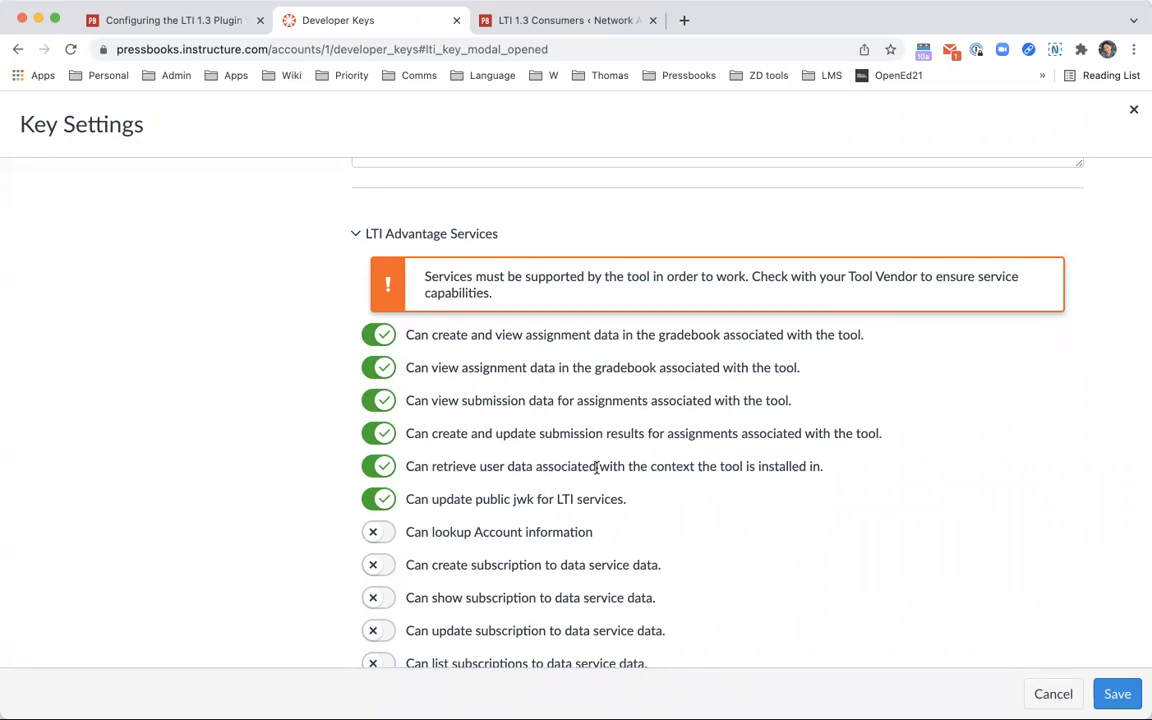
# - Set the Domain in the key's Additional Settings to university.pressbooks.pub
pyautogui.scroll(-5, 313, 397)
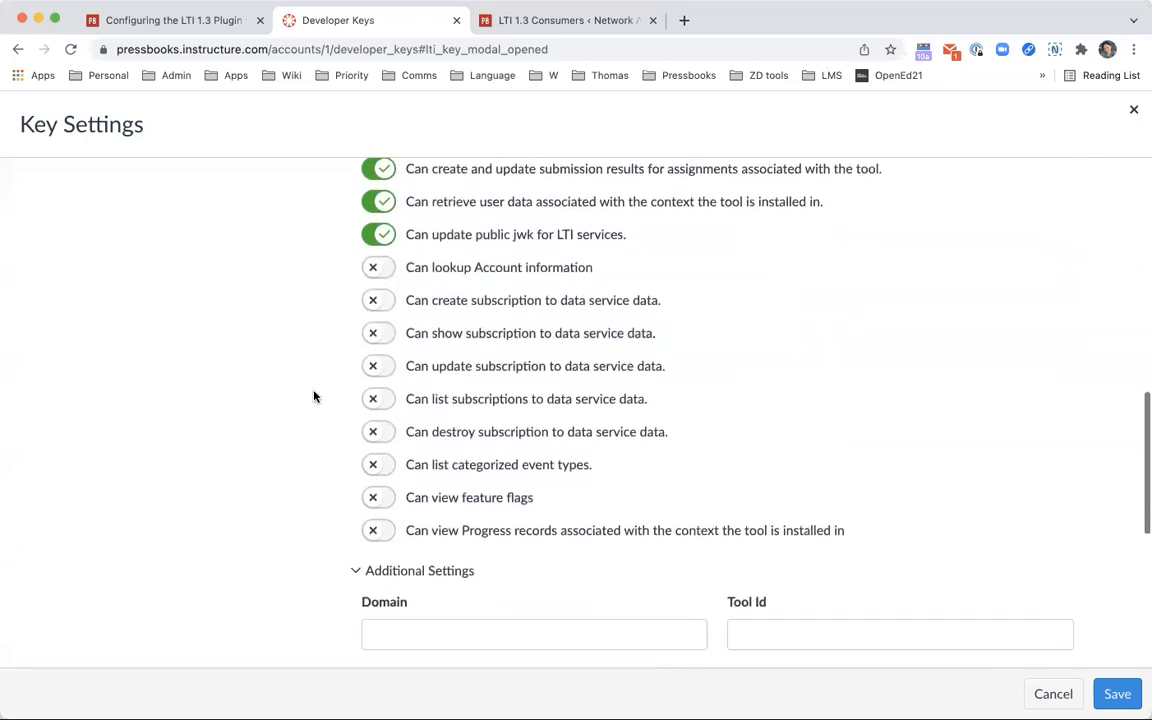
pyautogui.click(365, 440)
pyautogui.scroll(-1, 334, 398)
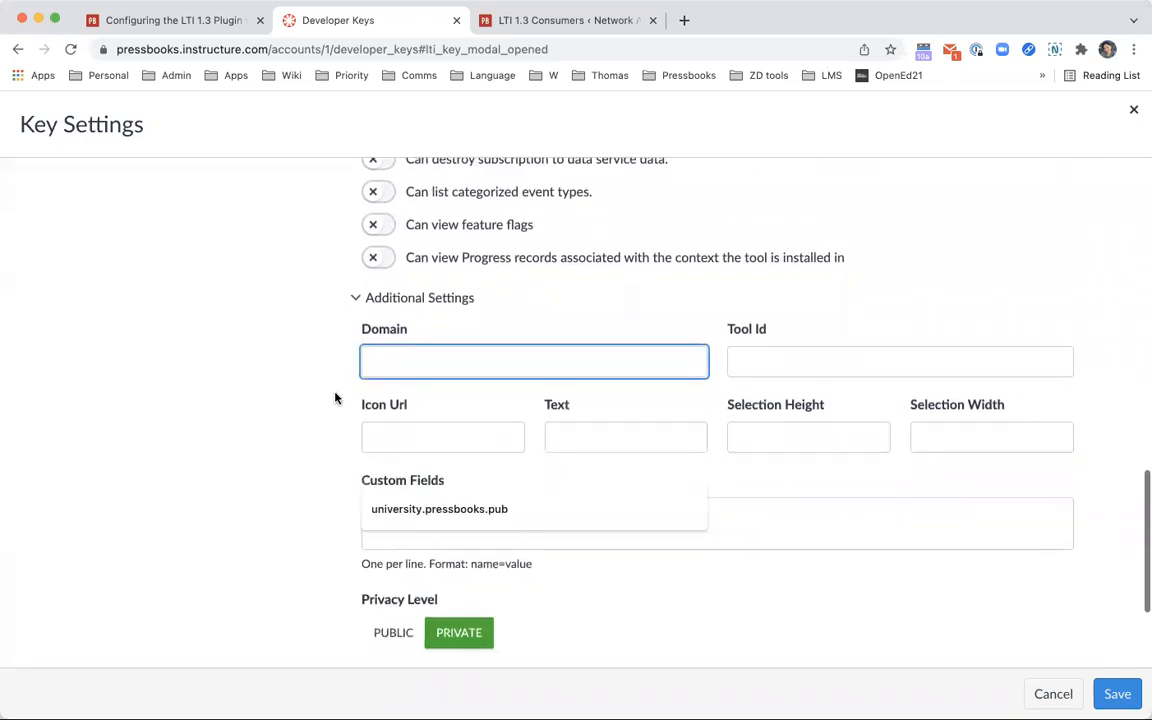
pyautogui.click(411, 300)
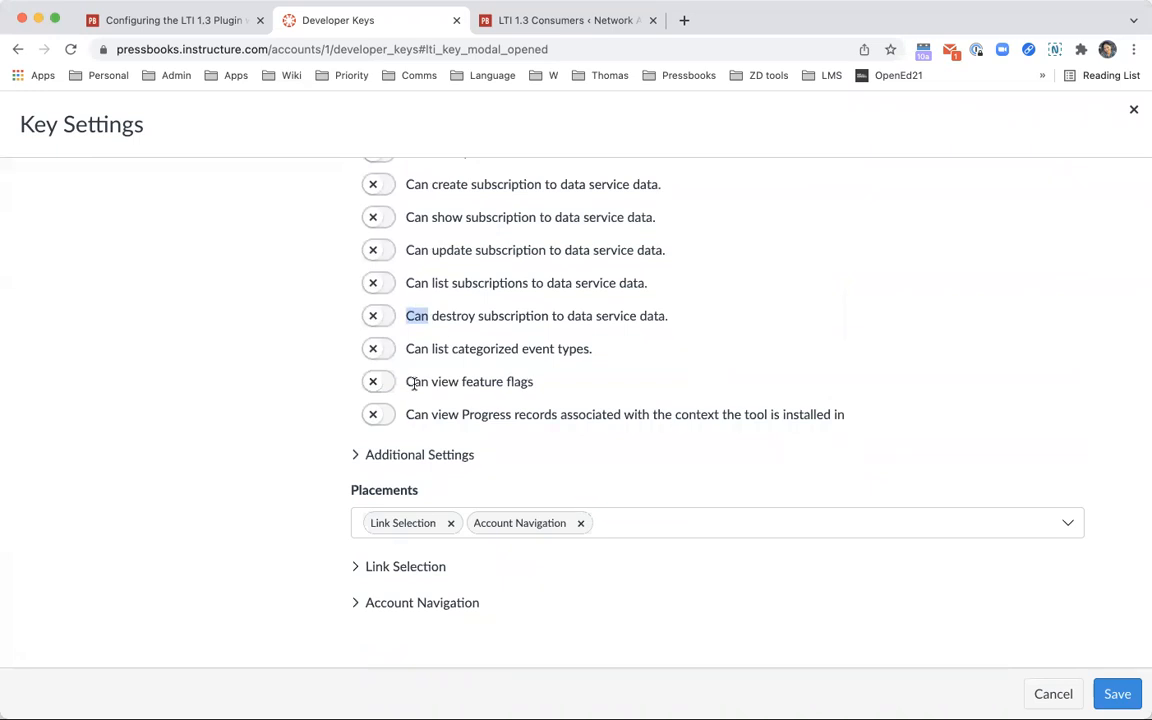
pyautogui.click(362, 456)
pyautogui.scroll(-1, 442, 485)
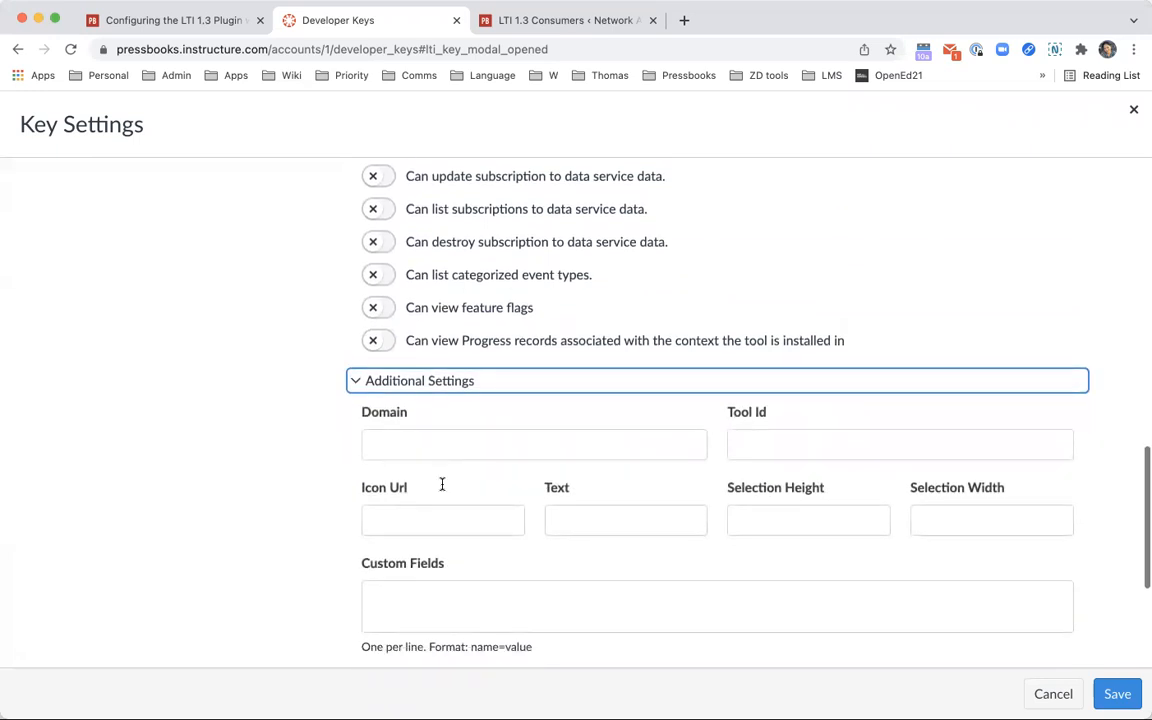
pyautogui.click(440, 445)
pyautogui.click(436, 486)
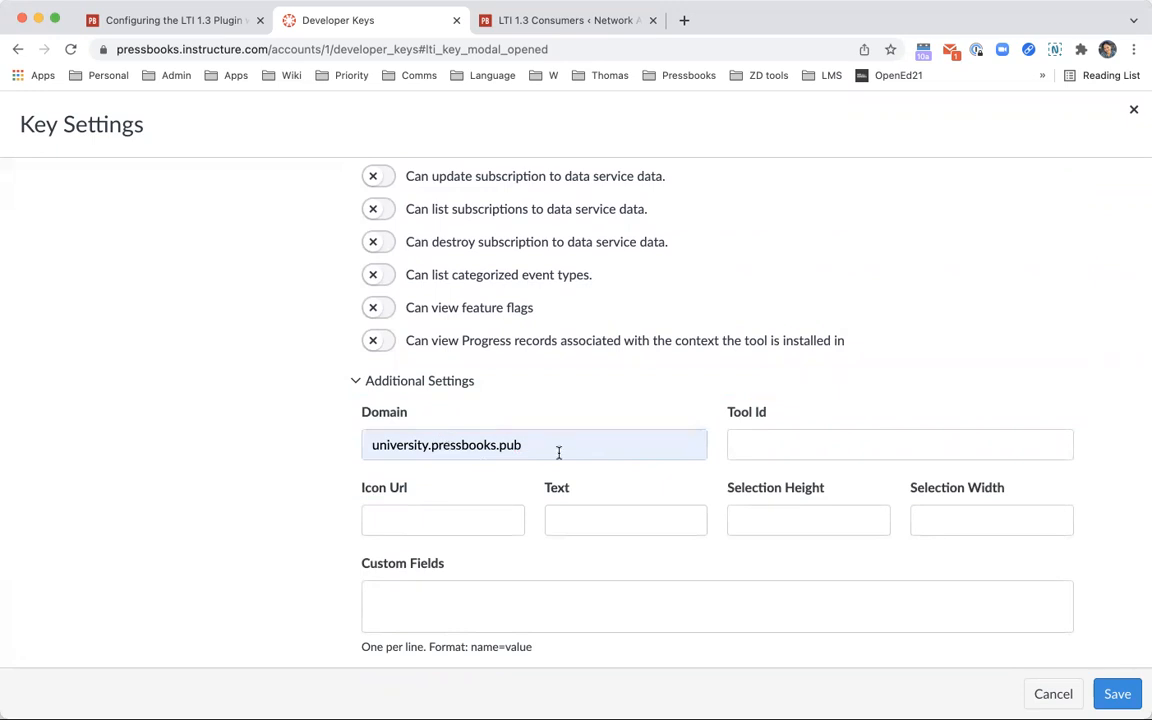
# - Set the key's Privacy Level to Public
pyautogui.scroll(-1, 545, 430)
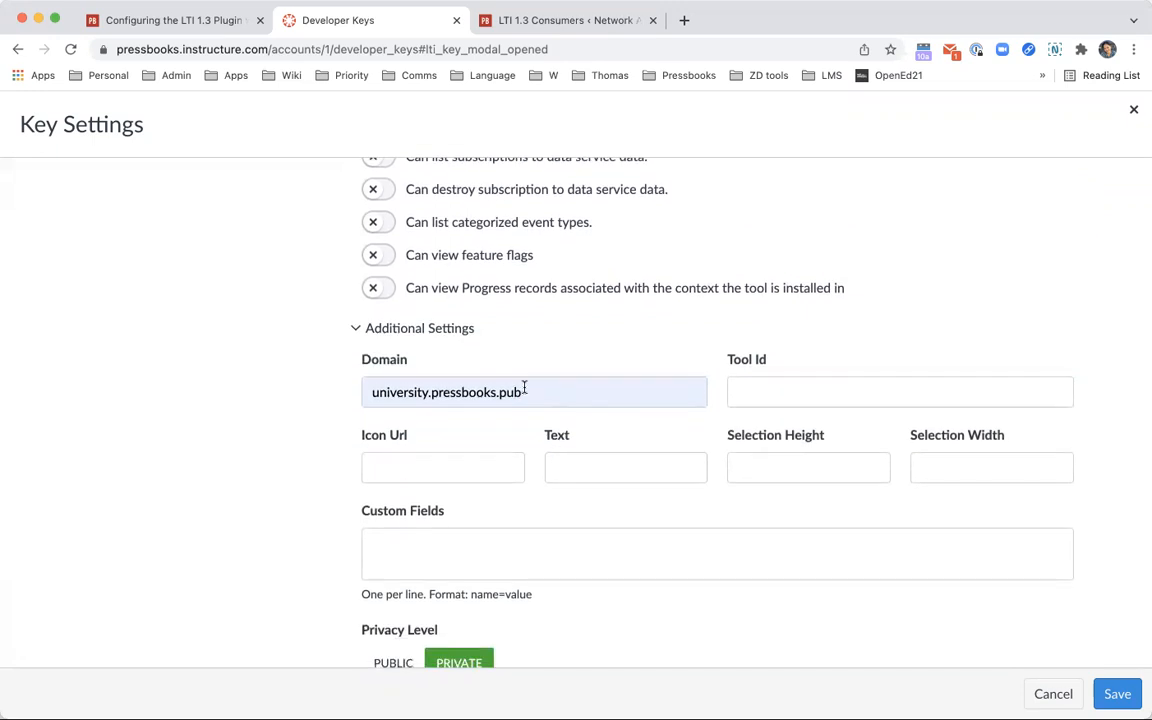
pyautogui.scroll(-3, 524, 390)
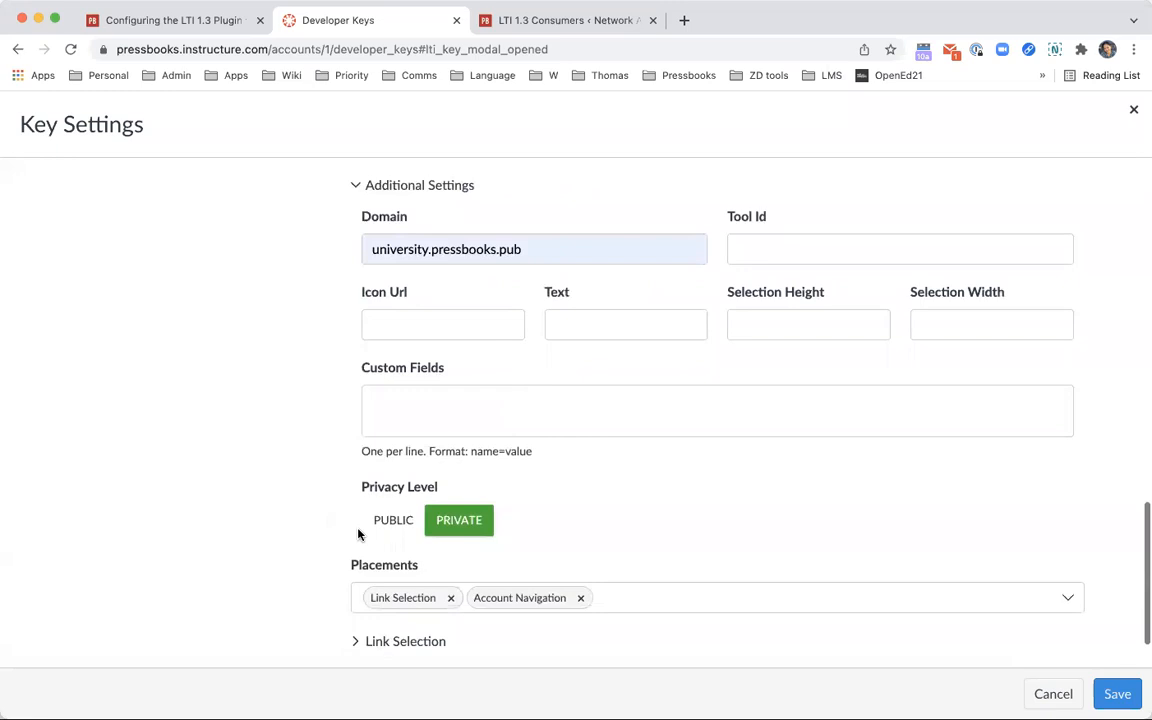
pyautogui.scroll(-1, 370, 520)
pyautogui.click(394, 492)
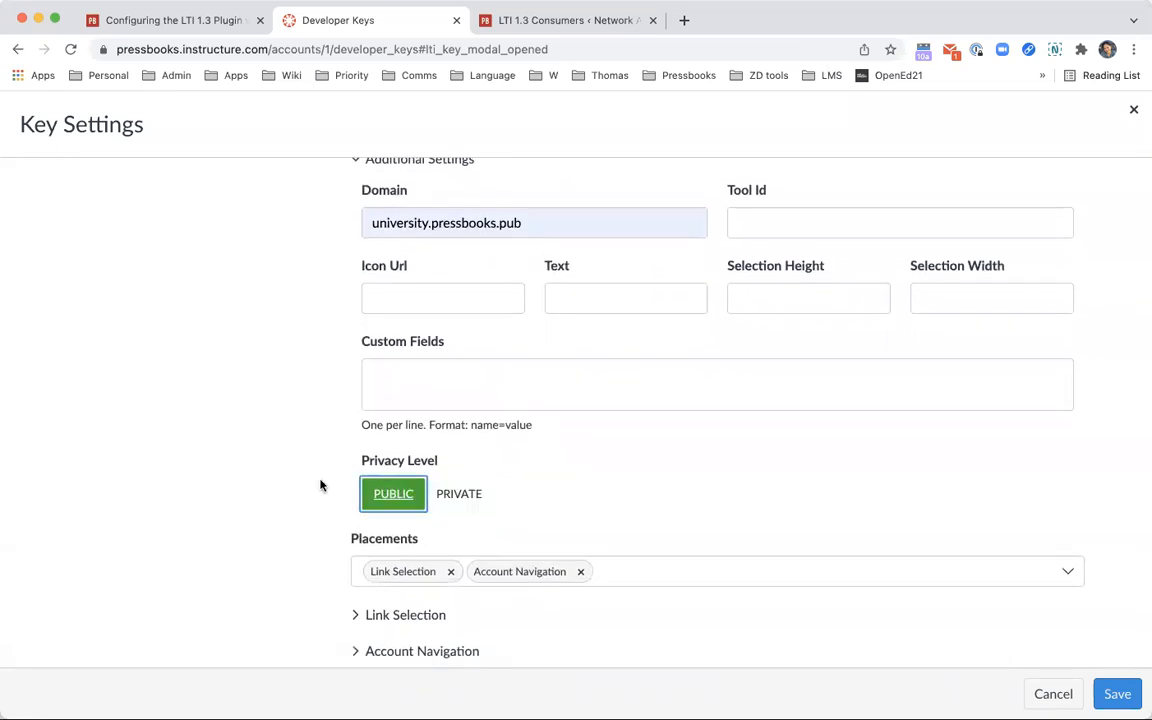
pyautogui.scroll(-1, 321, 485)
pyautogui.click(188, 452)
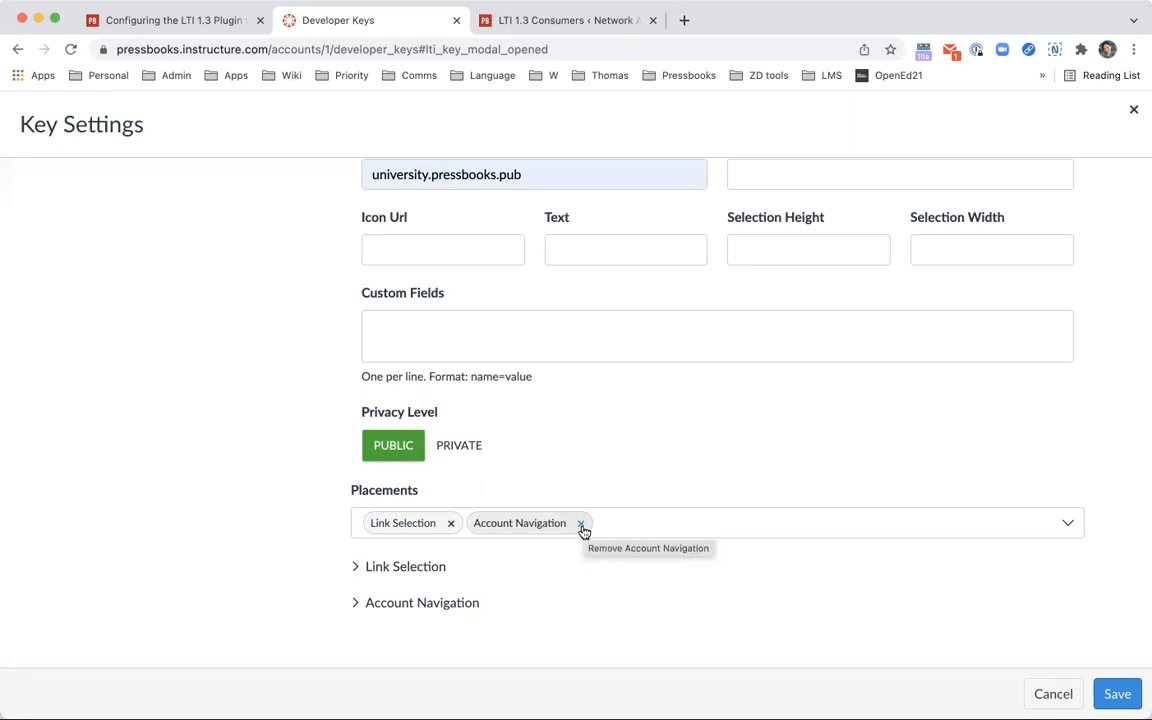
# - Replace the Account Navigation placement with Assignment Selection and save the key
pyautogui.click(581, 523)
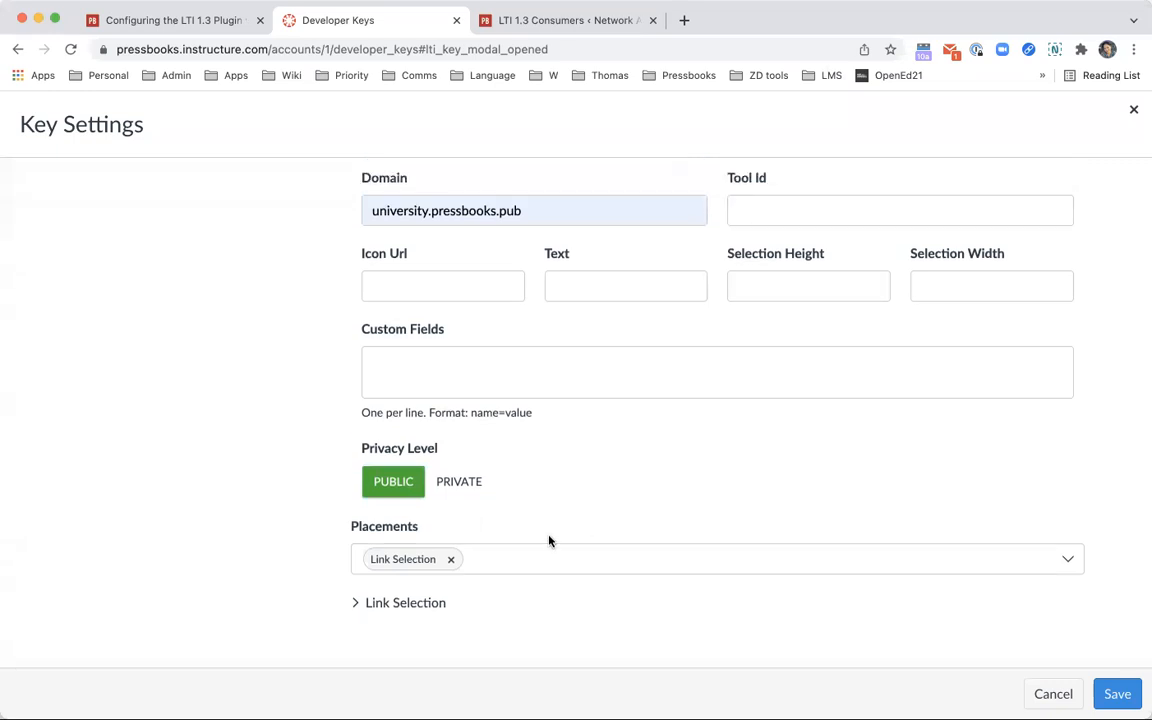
pyautogui.click(537, 553)
pyautogui.scroll(-2, 525, 513)
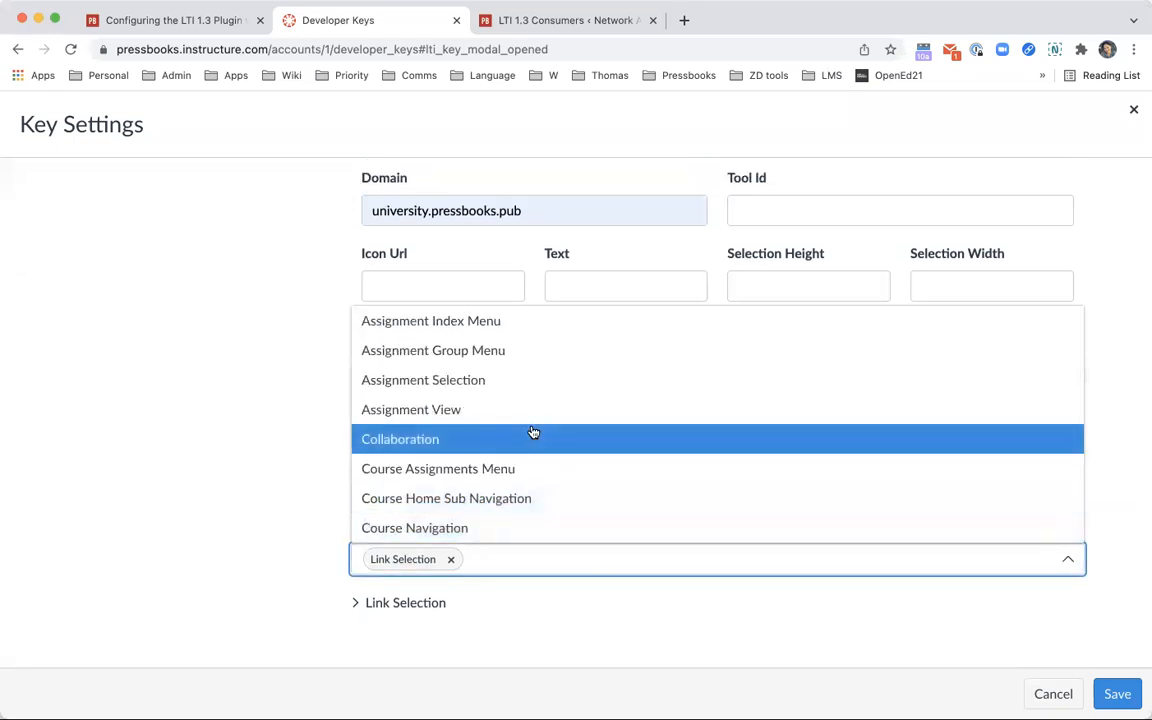
pyautogui.click(527, 379)
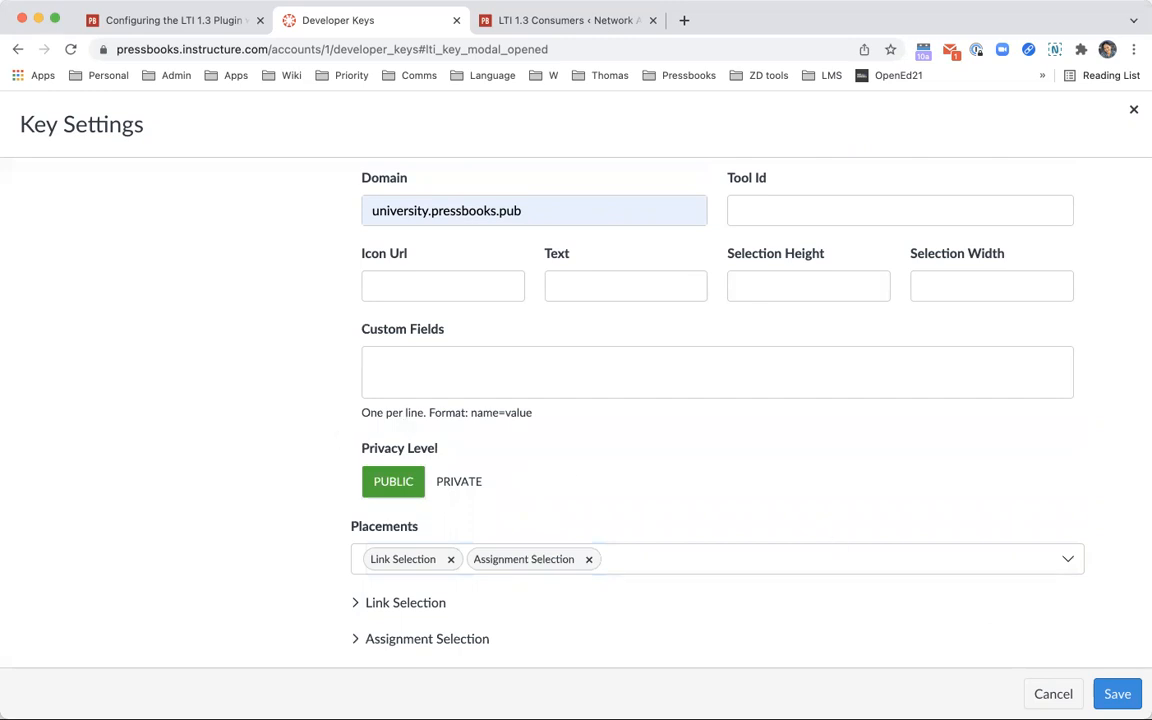
pyautogui.click(1117, 693)
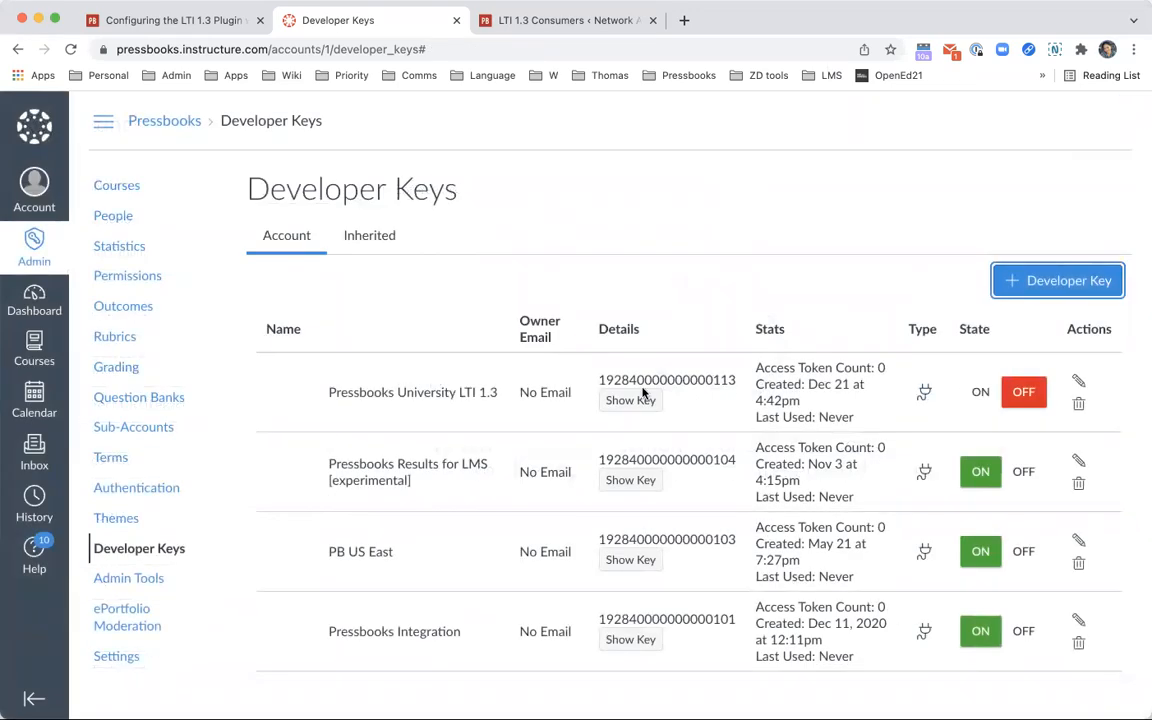
# - Turn on the Pressbooks University LTI 1.3 key and copy its client ID
pyautogui.click(980, 393)
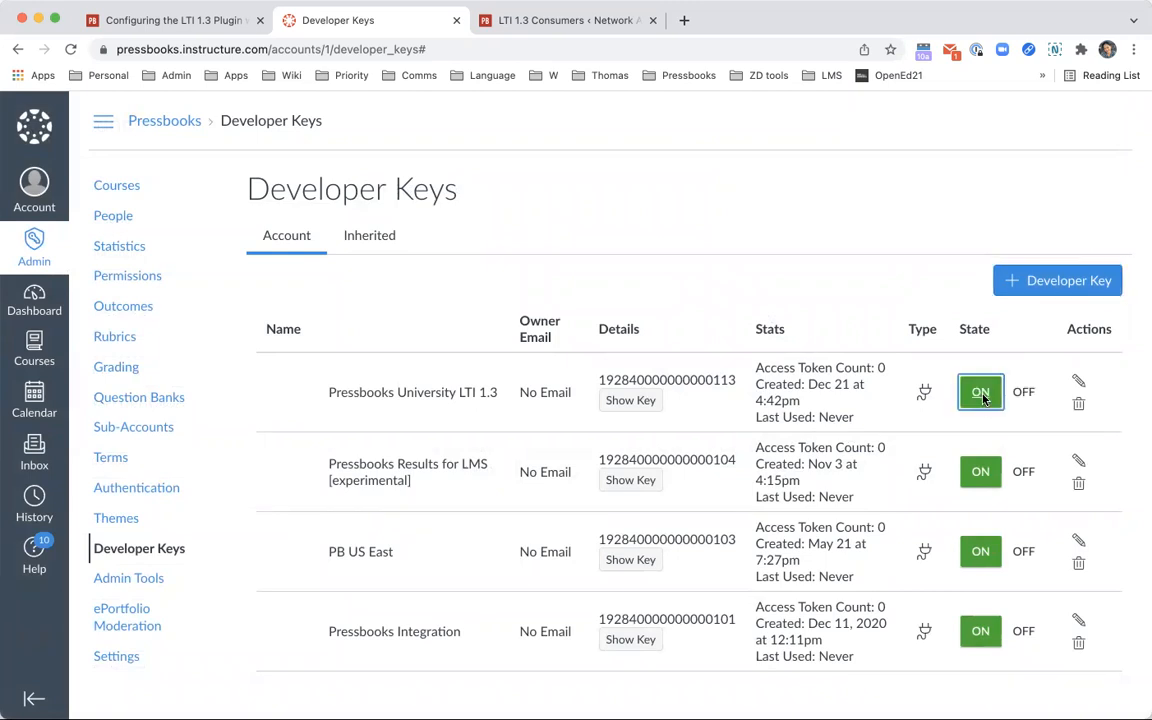
pyautogui.doubleClick(603, 379)
pyautogui.press('super+c')
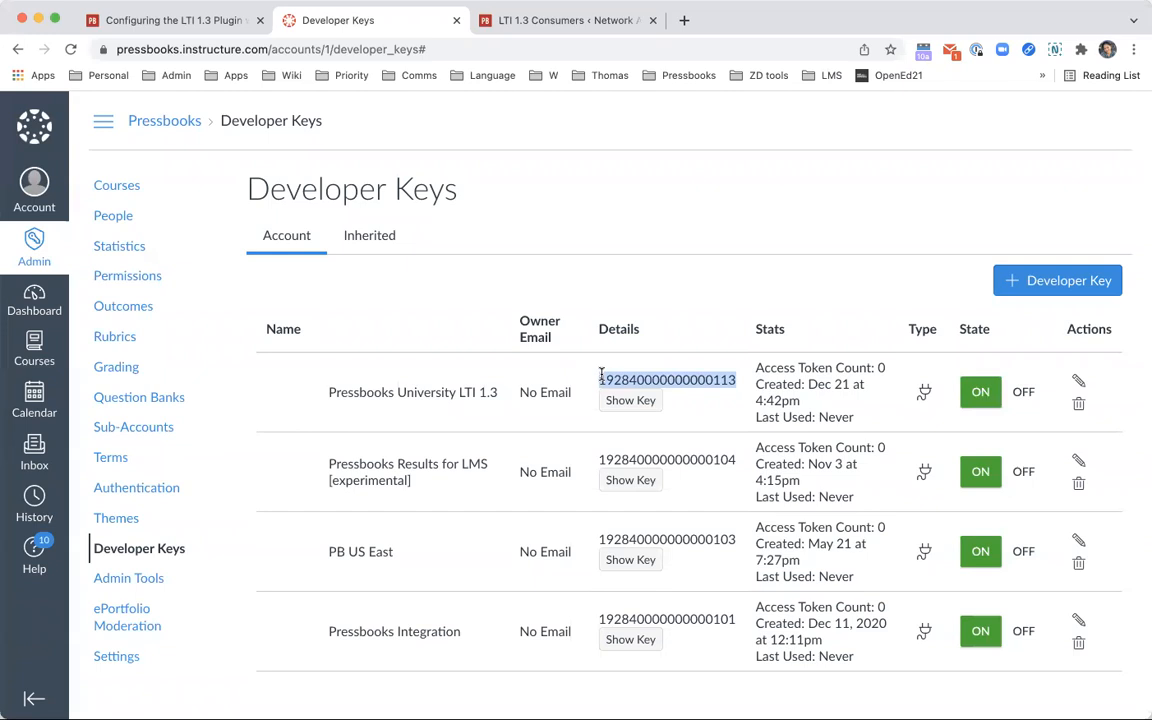
# - Go to the external app configurations in the account settings and start adding a new app
pyautogui.scroll(-2, 268, 476)
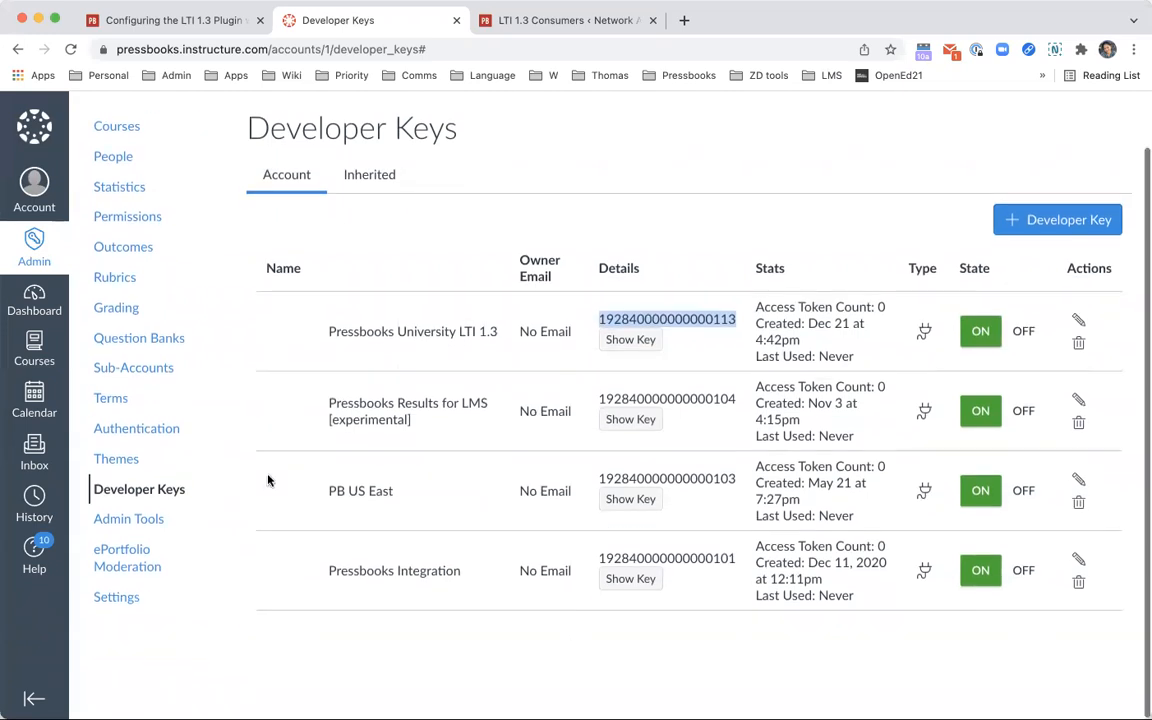
pyautogui.click(145, 600)
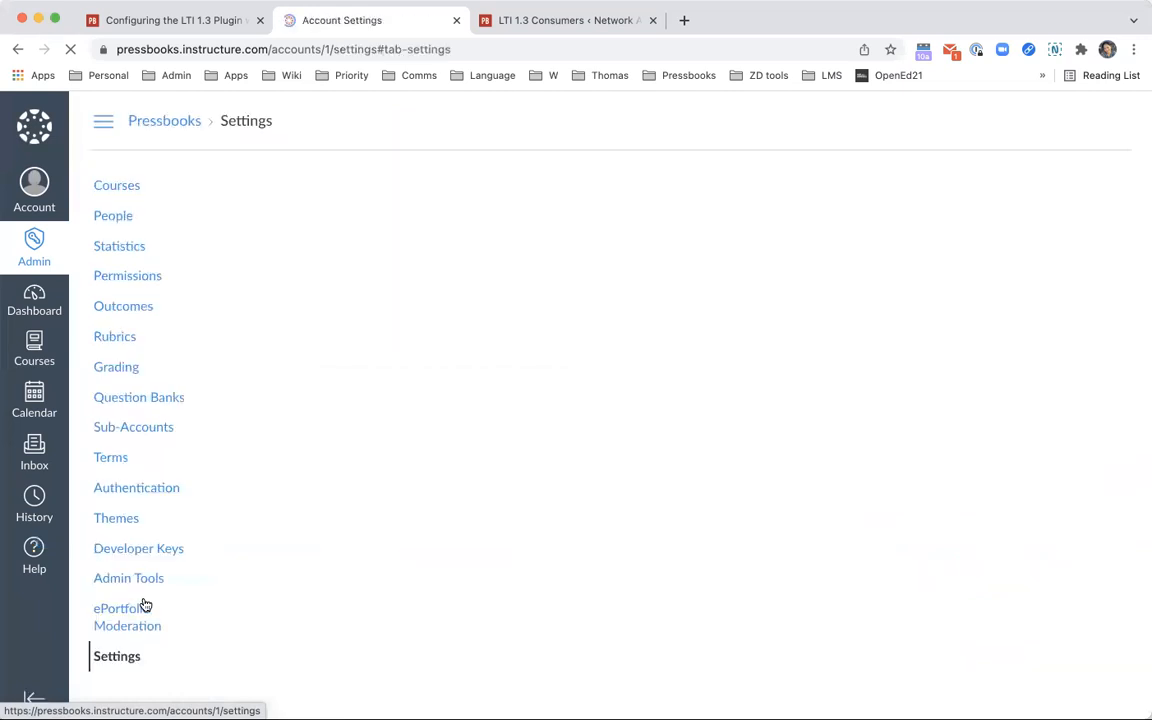
pyautogui.click(822, 187)
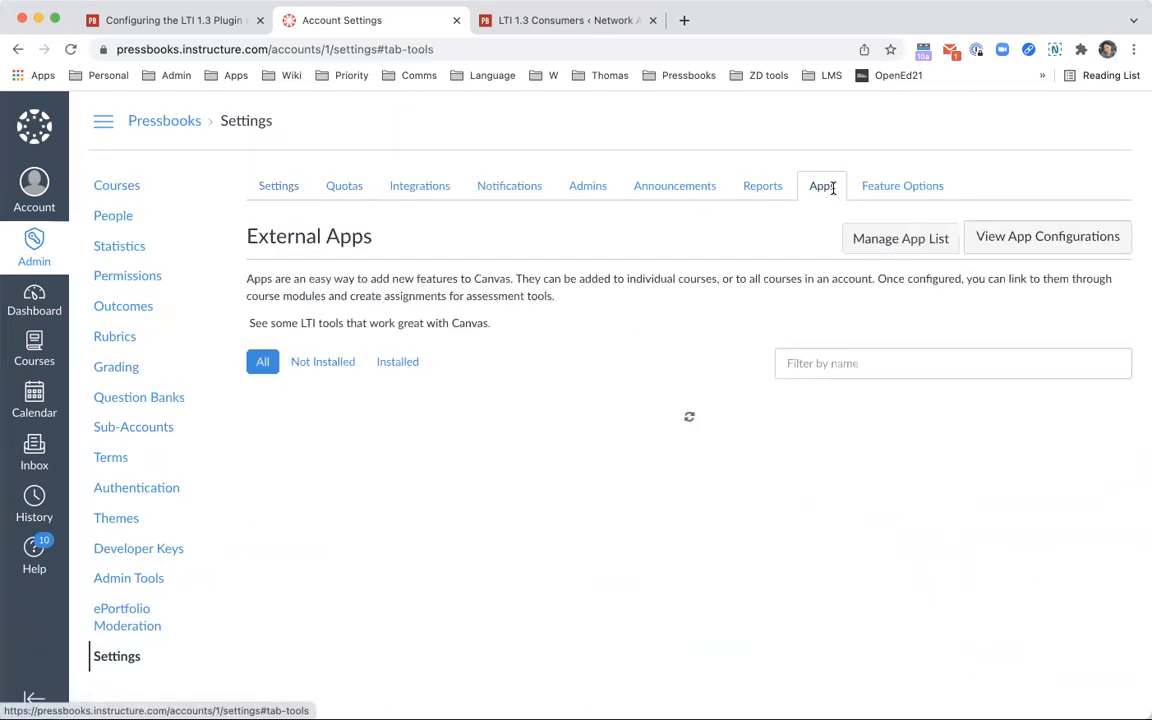
pyautogui.click(1066, 240)
pyautogui.click(972, 237)
# - Configure the app by client ID using the copied ID, install Pressbooks University LTI 1.3 Integration, and locate it among the external apps
pyautogui.click(465, 222)
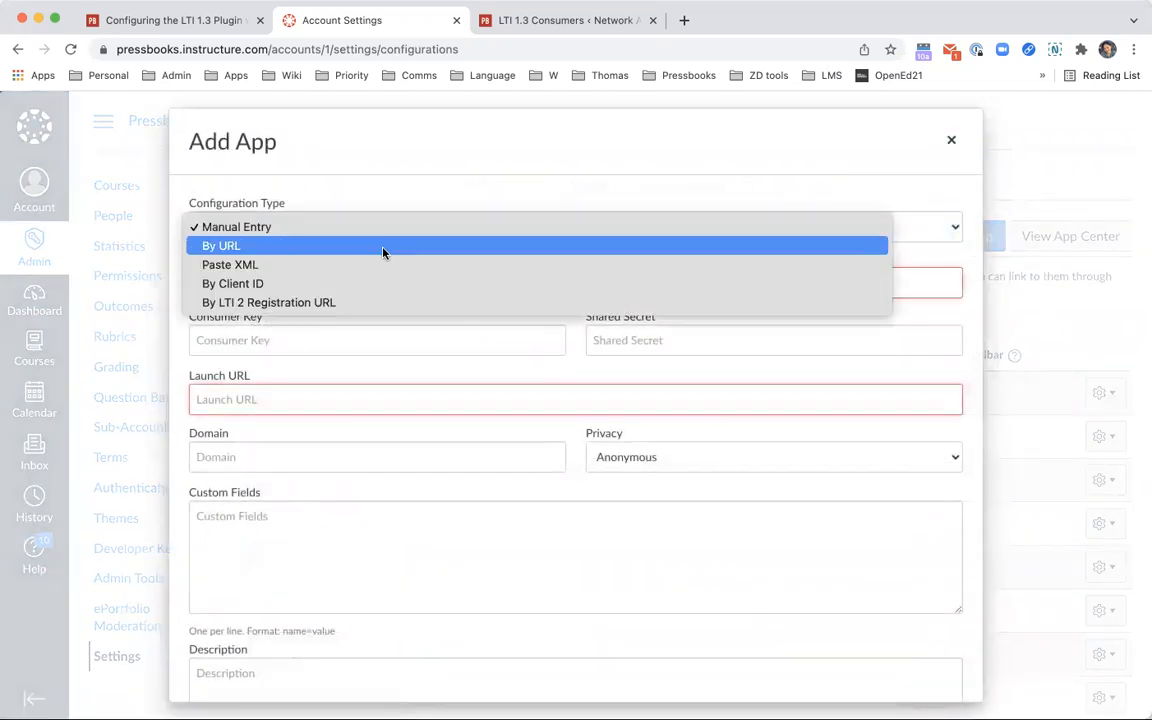
pyautogui.click(244, 284)
pyautogui.click(281, 441)
pyautogui.press('super+v')
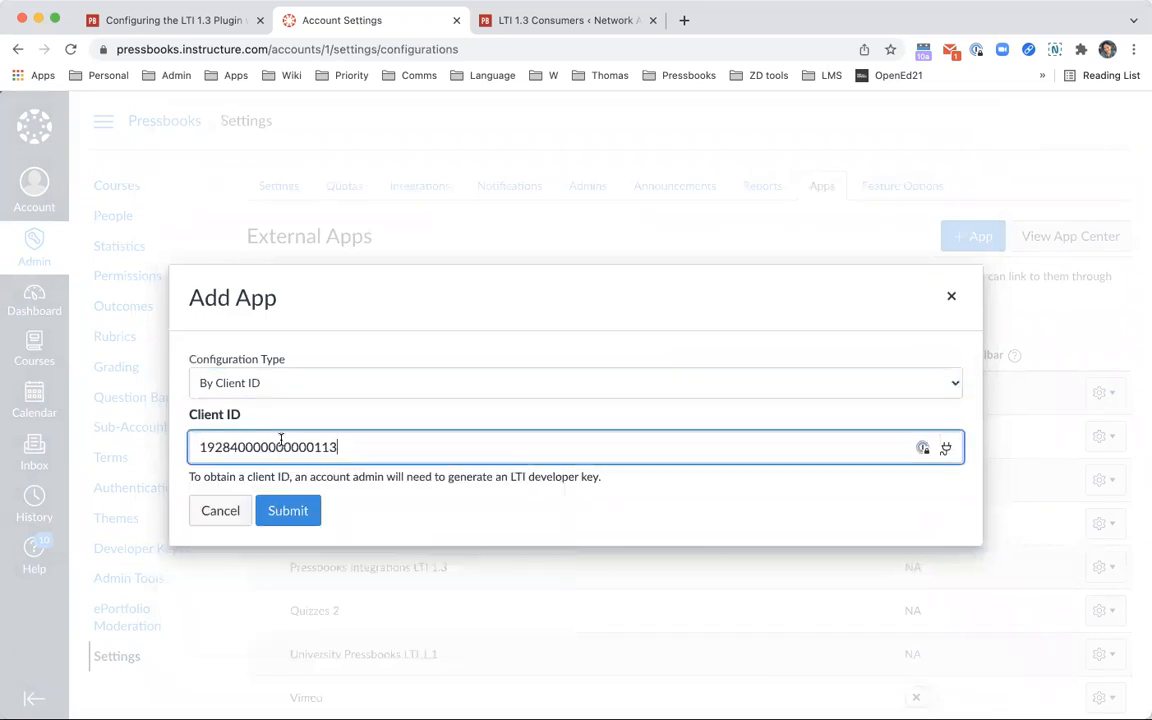
pyautogui.click(347, 415)
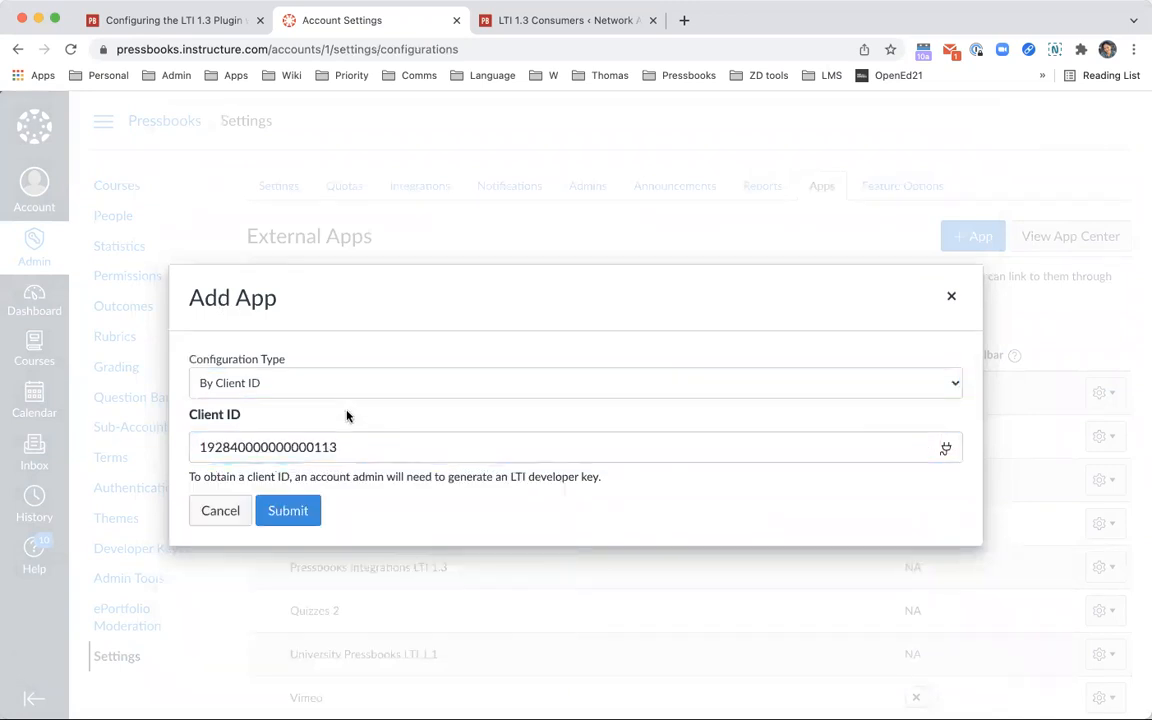
pyautogui.click(297, 522)
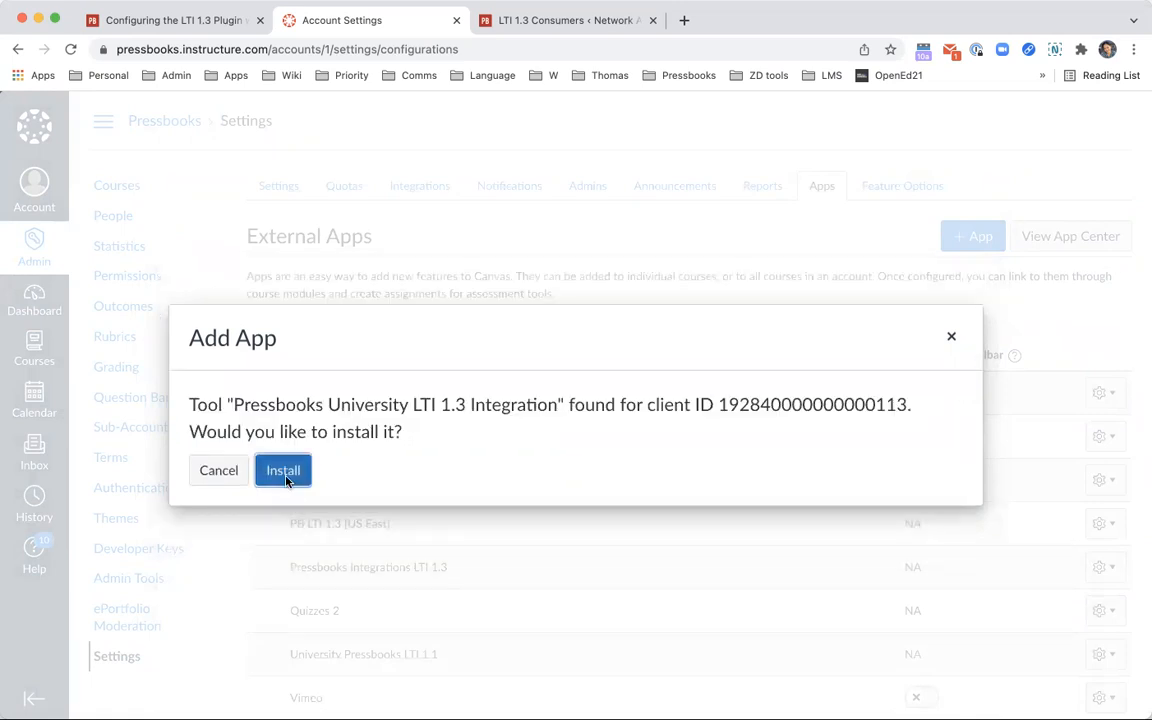
pyautogui.click(284, 470)
pyautogui.click(380, 459)
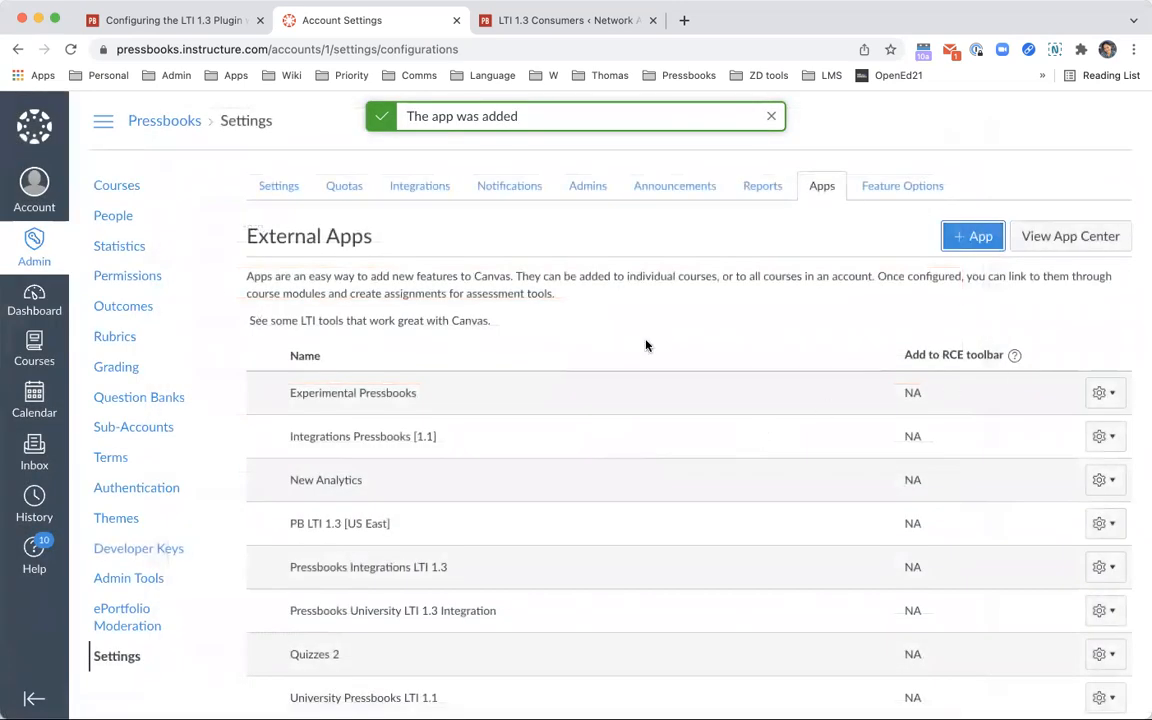
pyautogui.scroll(-1, 646, 345)
pyautogui.moveTo(275, 497); pyautogui.dragTo(584, 494)
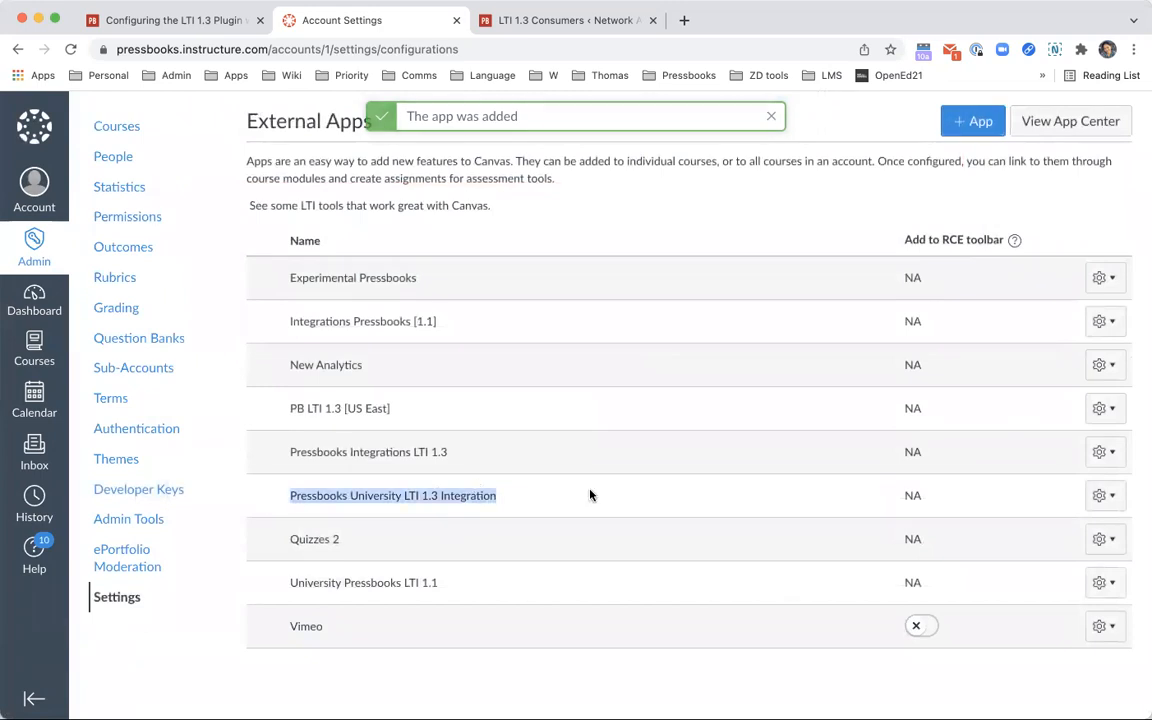
# - Show the Deployment Id of the Pressbooks University LTI 1.3 Integration app
pyautogui.click(422, 510)
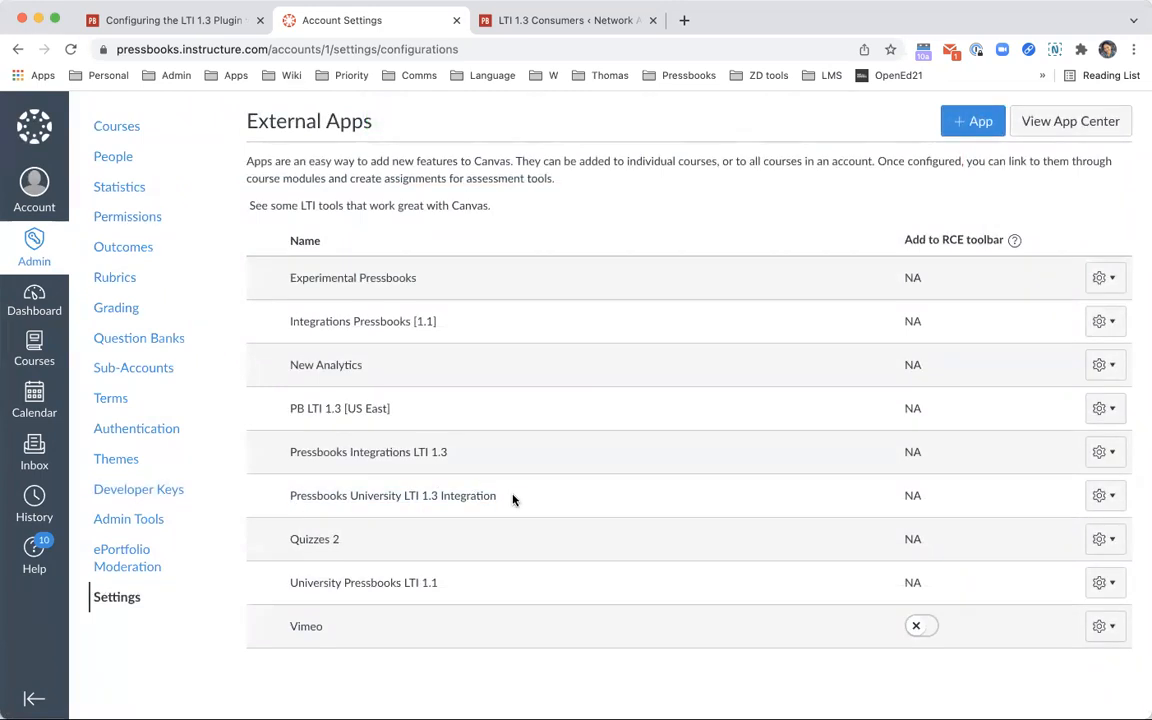
pyautogui.click(1104, 496)
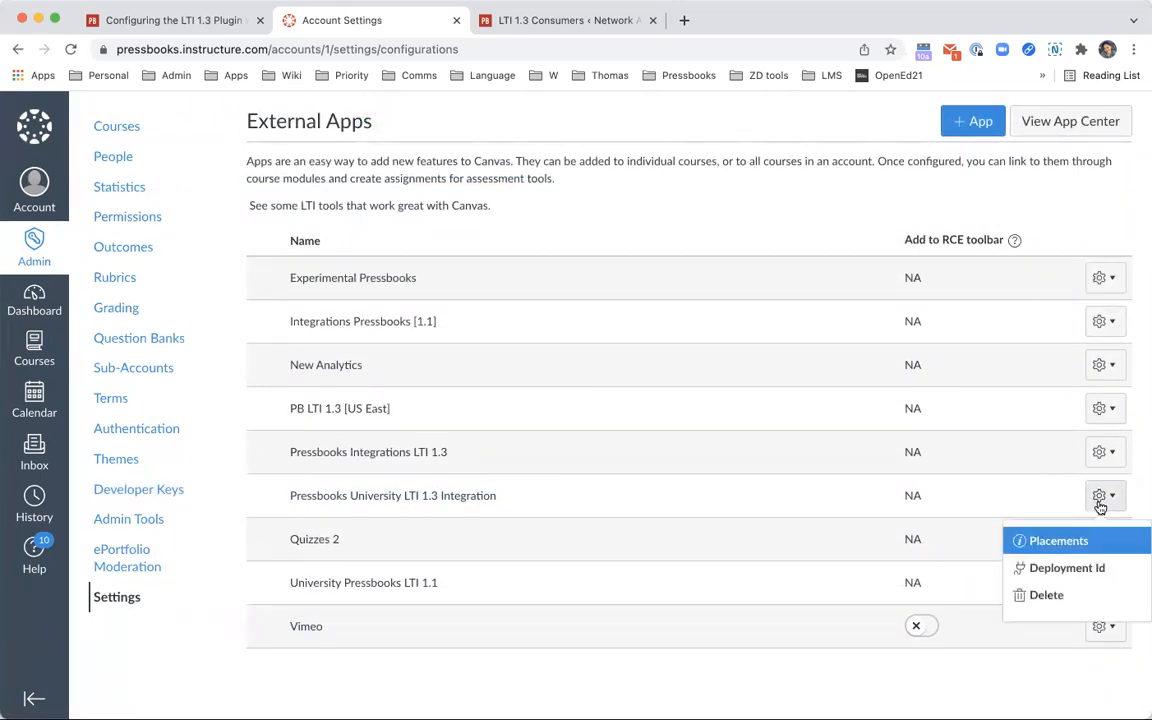
pyautogui.click(1084, 568)
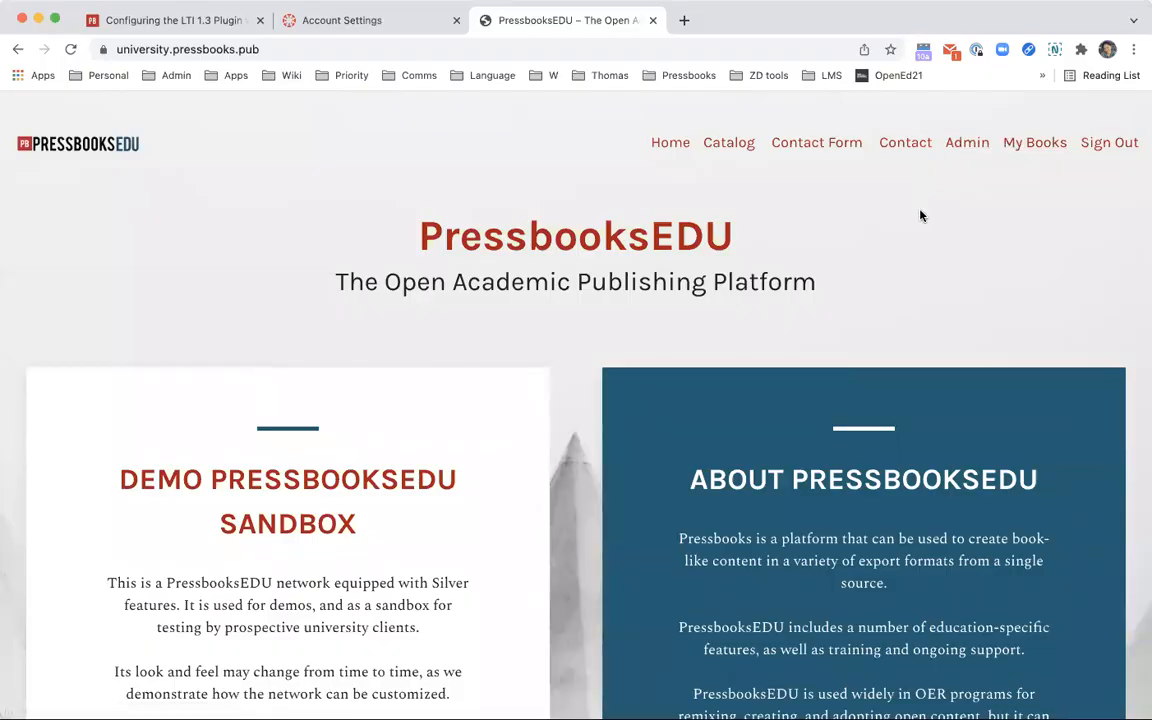
# - Switch to the Pressbooks Network Admin, go to the LTI 1.3 Consumers integration and start adding a new consumer
pyautogui.click(967, 150)
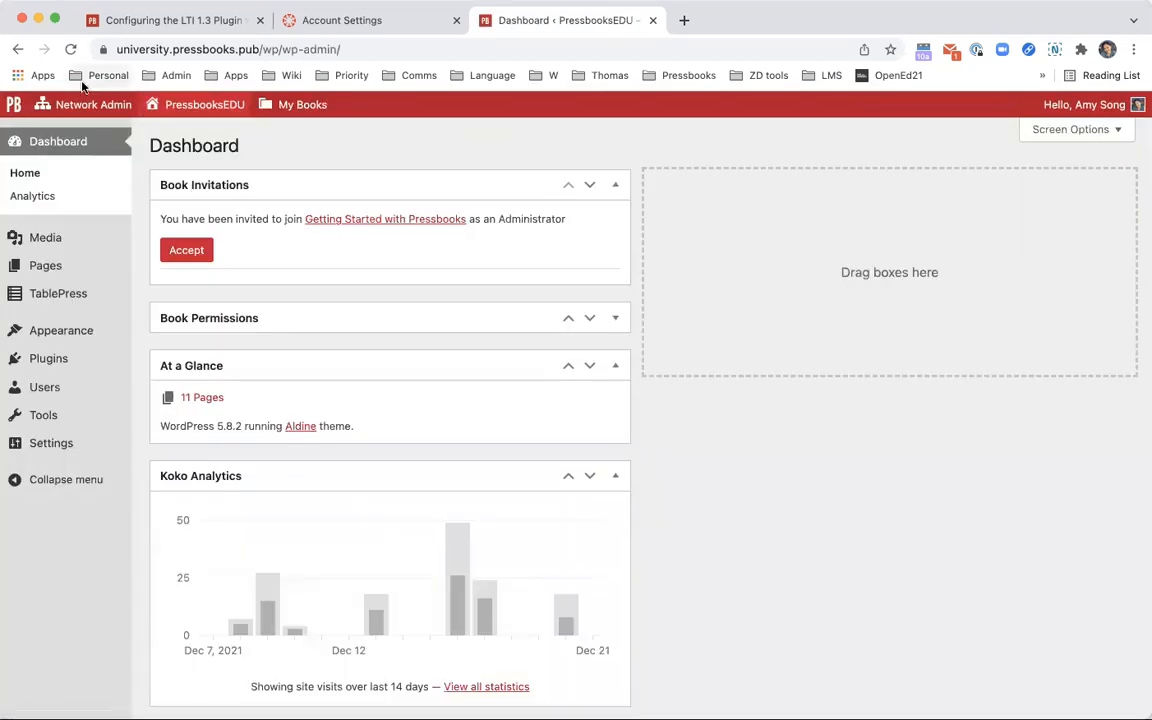
pyautogui.click(55, 106)
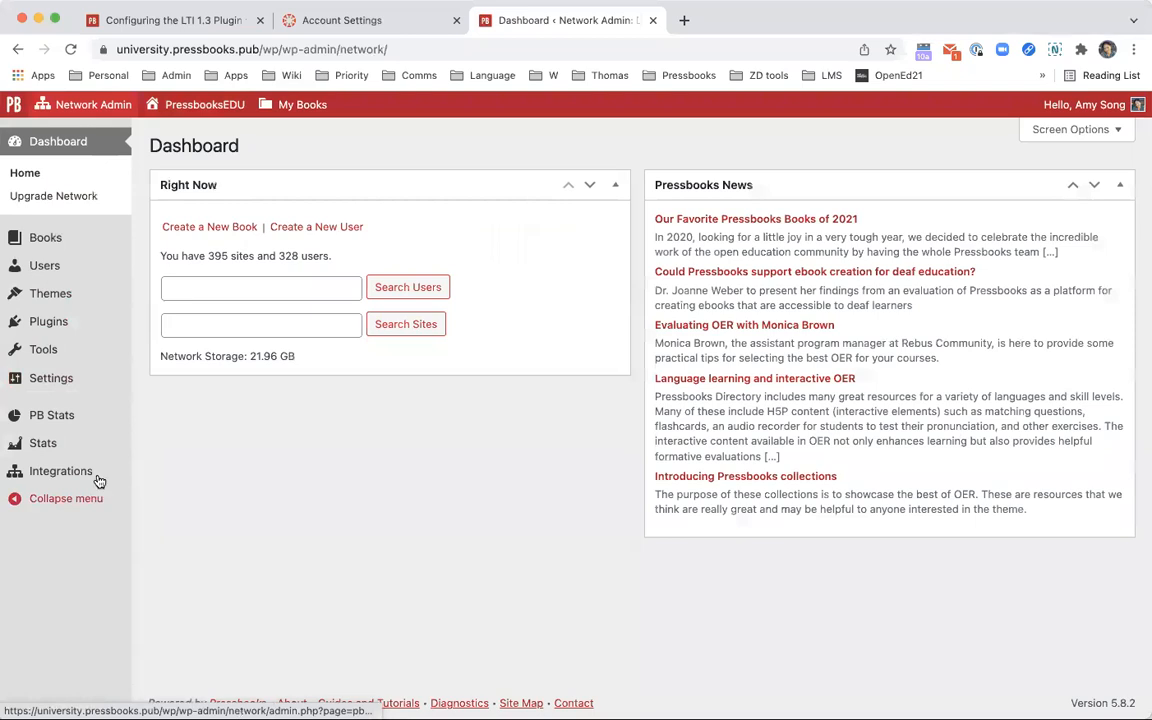
pyautogui.moveTo(99, 480)
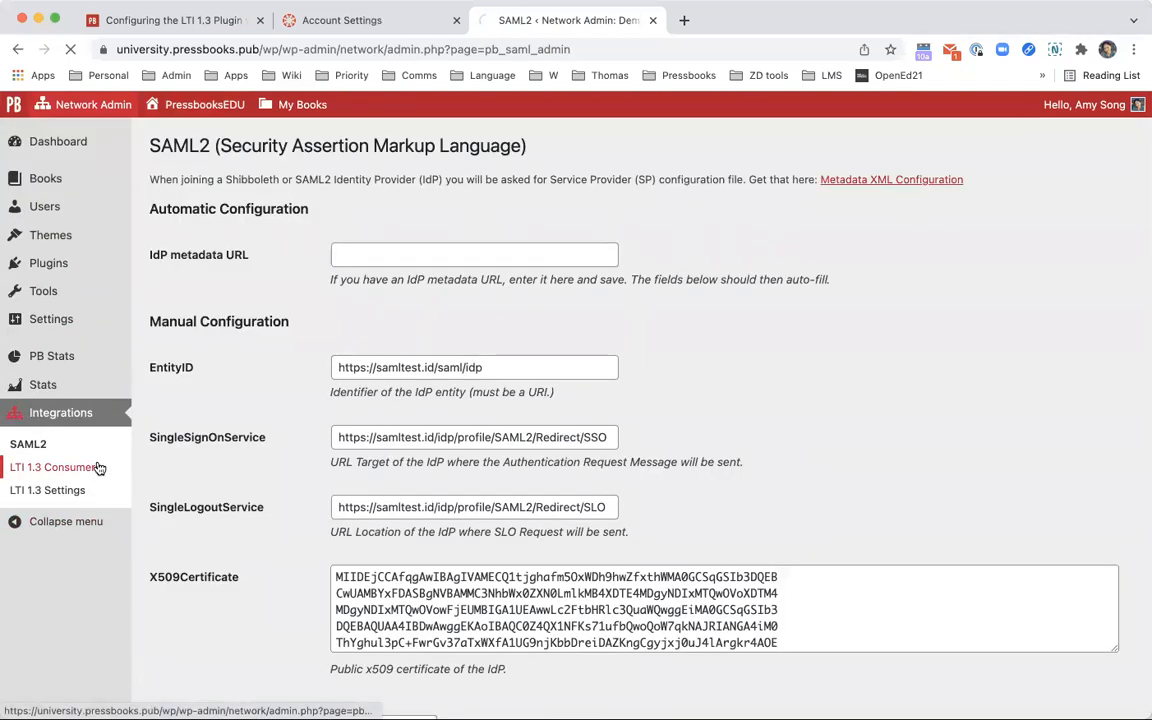
pyautogui.click(99, 467)
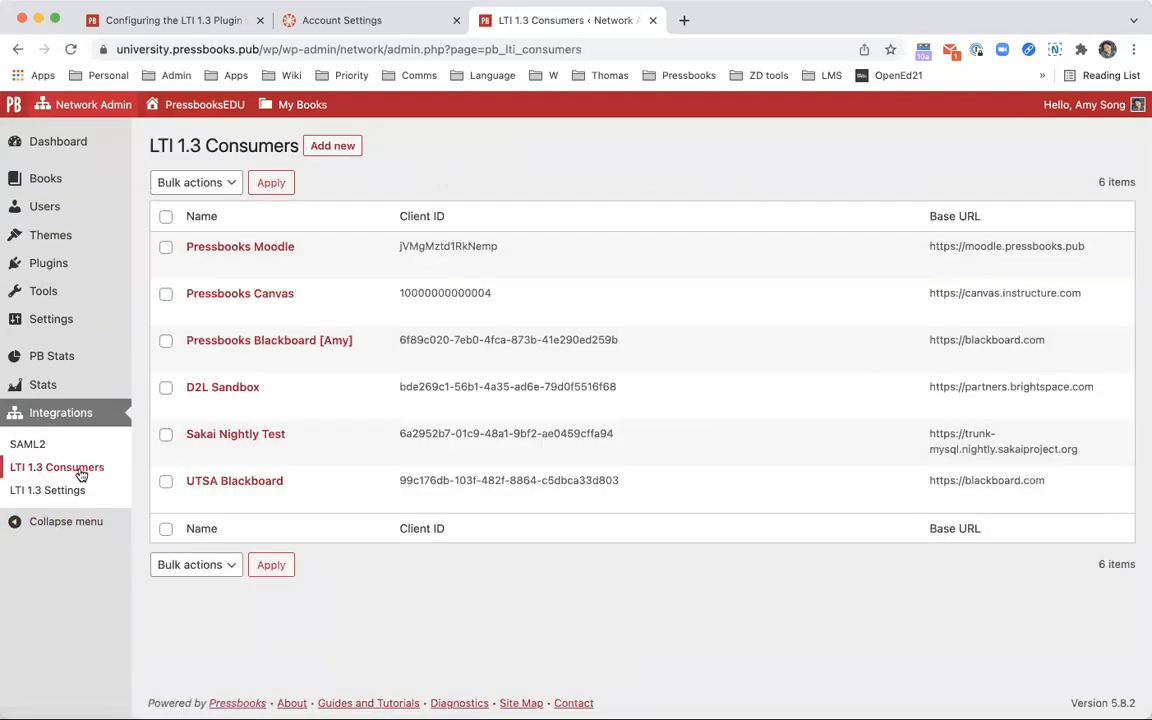
pyautogui.click(346, 153)
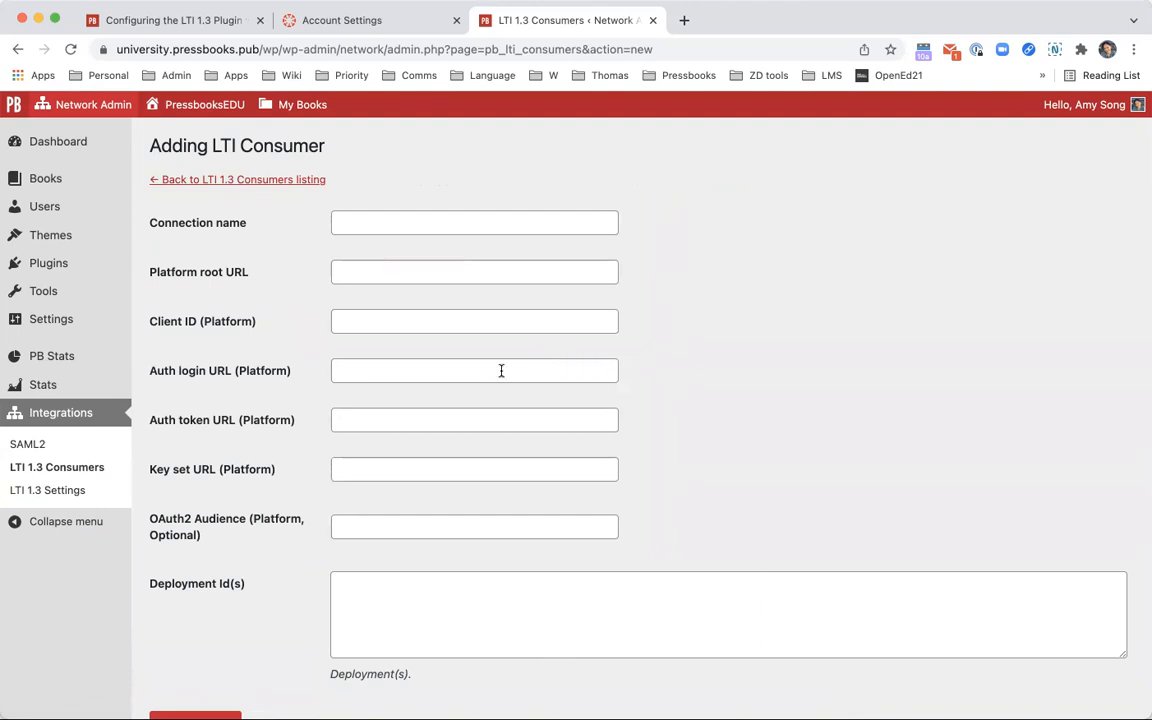
# - Name the new consumer's connection Canvas LTI 1.3 Integration
pyautogui.click(368, 230)
pyautogui.click(366, 260)
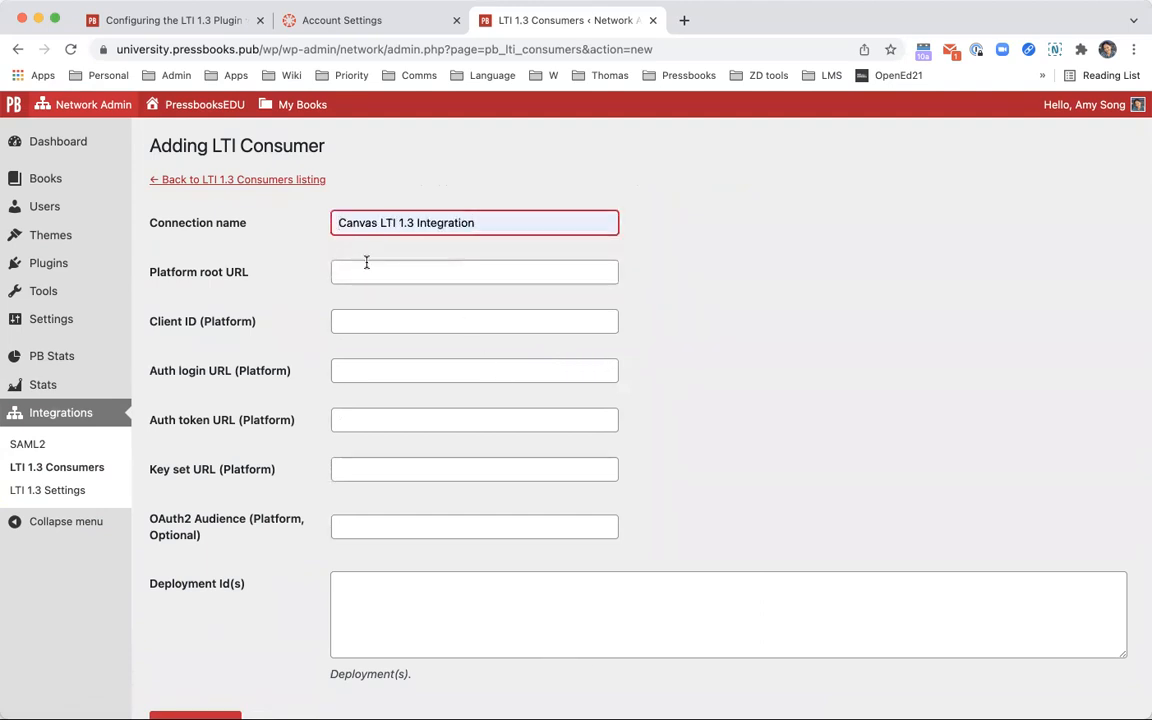
pyautogui.click(366, 266)
pyautogui.click(316, 244)
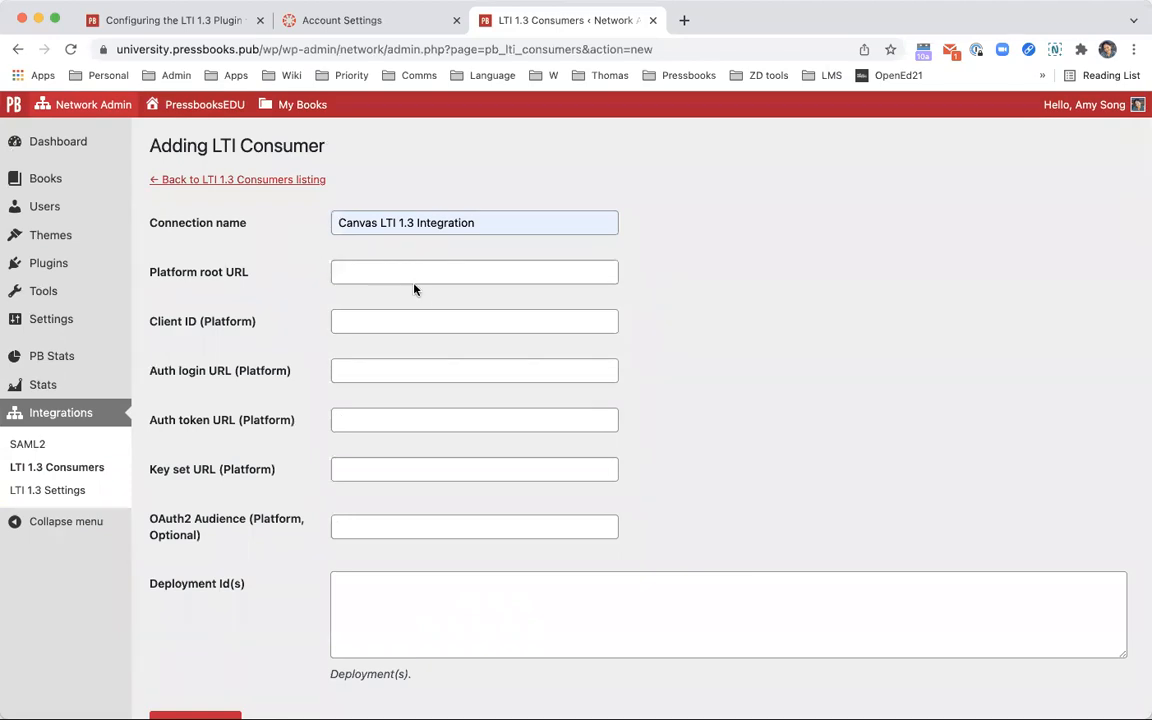
pyautogui.click(203, 20)
pyautogui.scroll(-4, 503, 428)
pyautogui.scroll(-20, 503, 428)
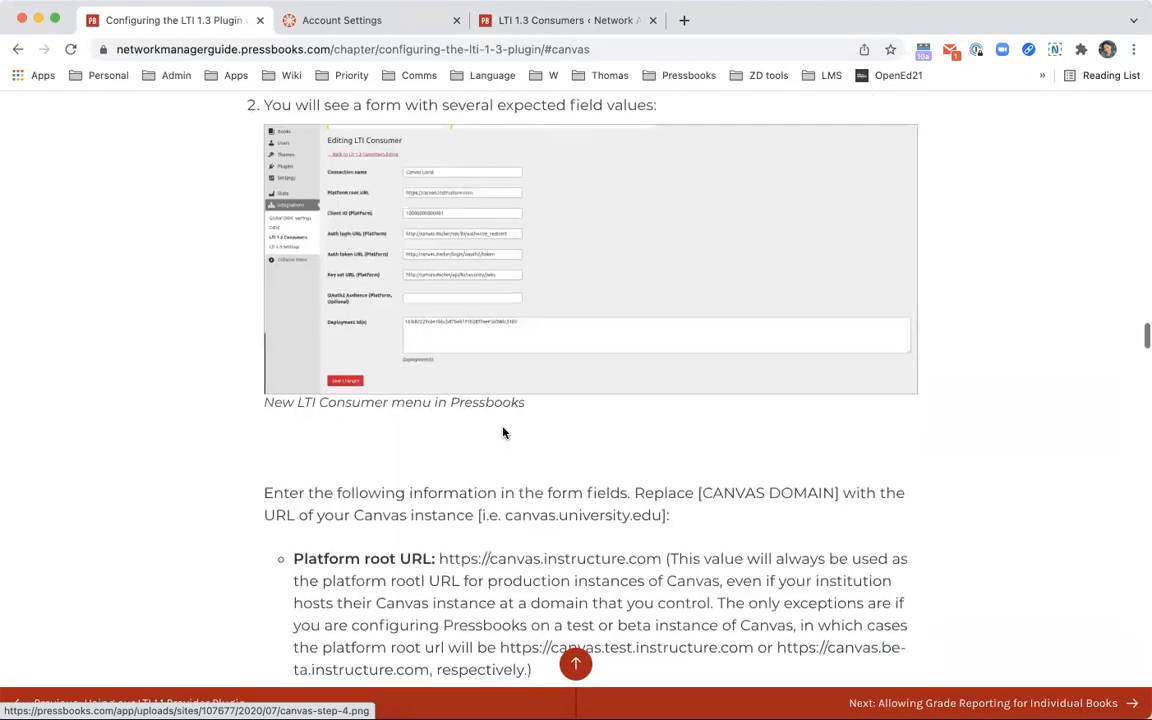
pyautogui.scroll(-2, 503, 428)
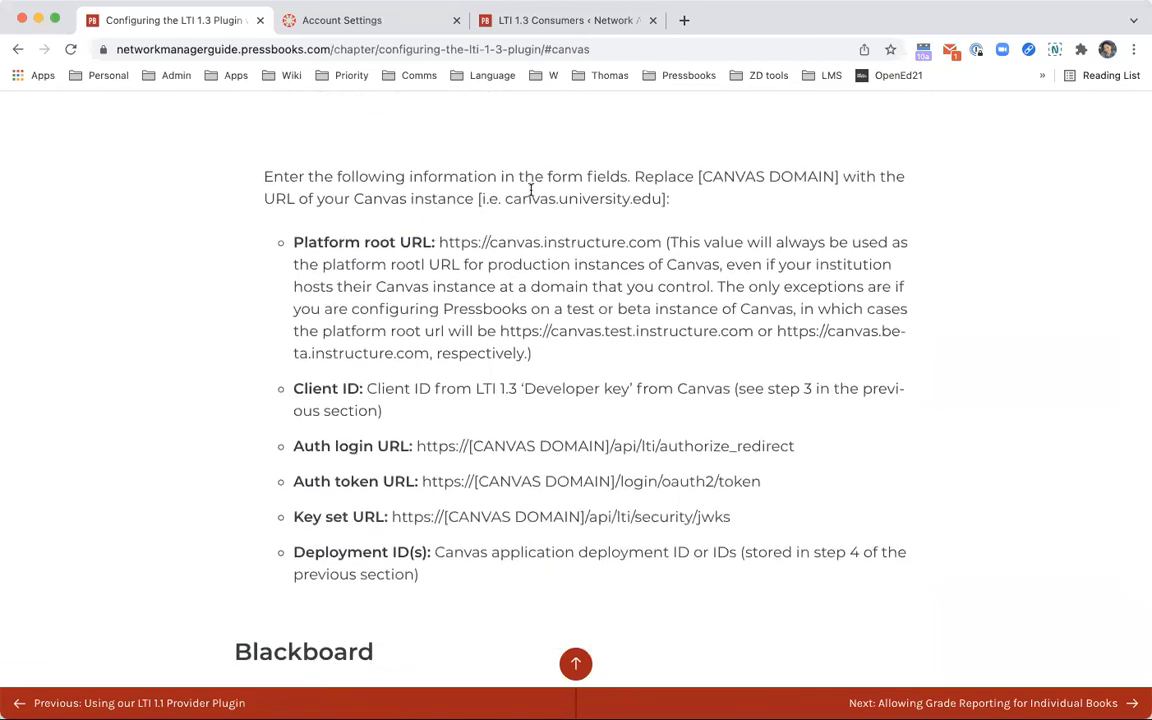
pyautogui.moveTo(438, 242); pyautogui.dragTo(662, 242)
pyautogui.press('super+c')
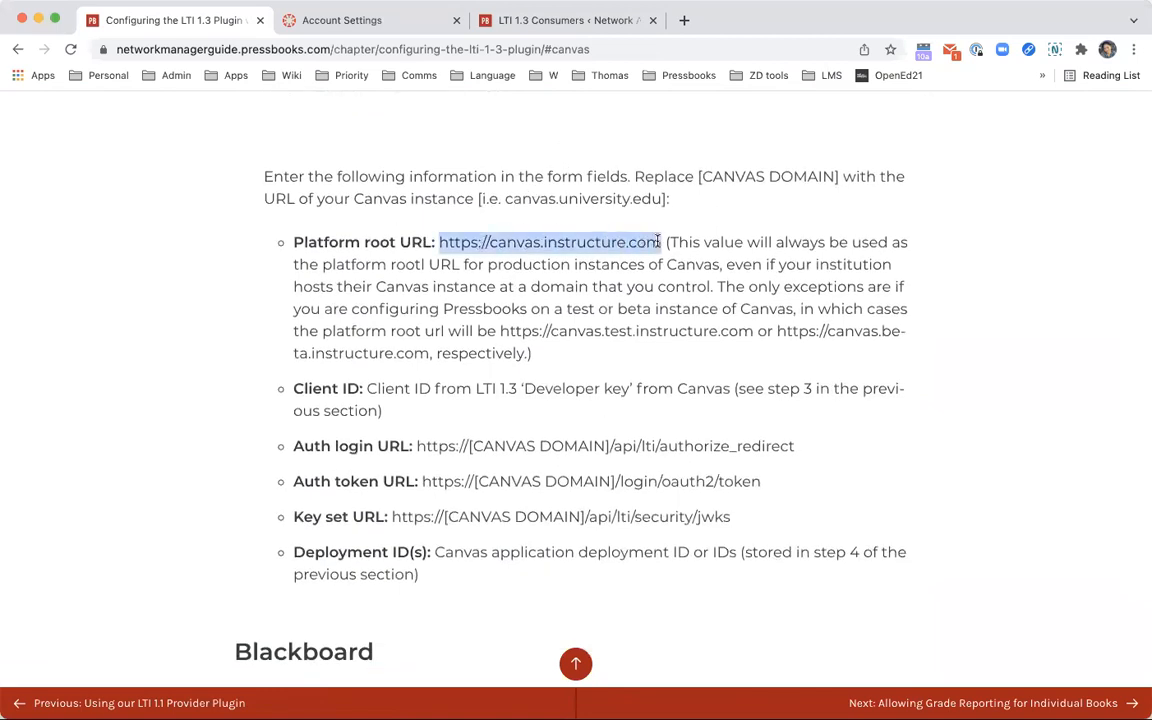
pyautogui.click(600, 20)
pyautogui.click(360, 271)
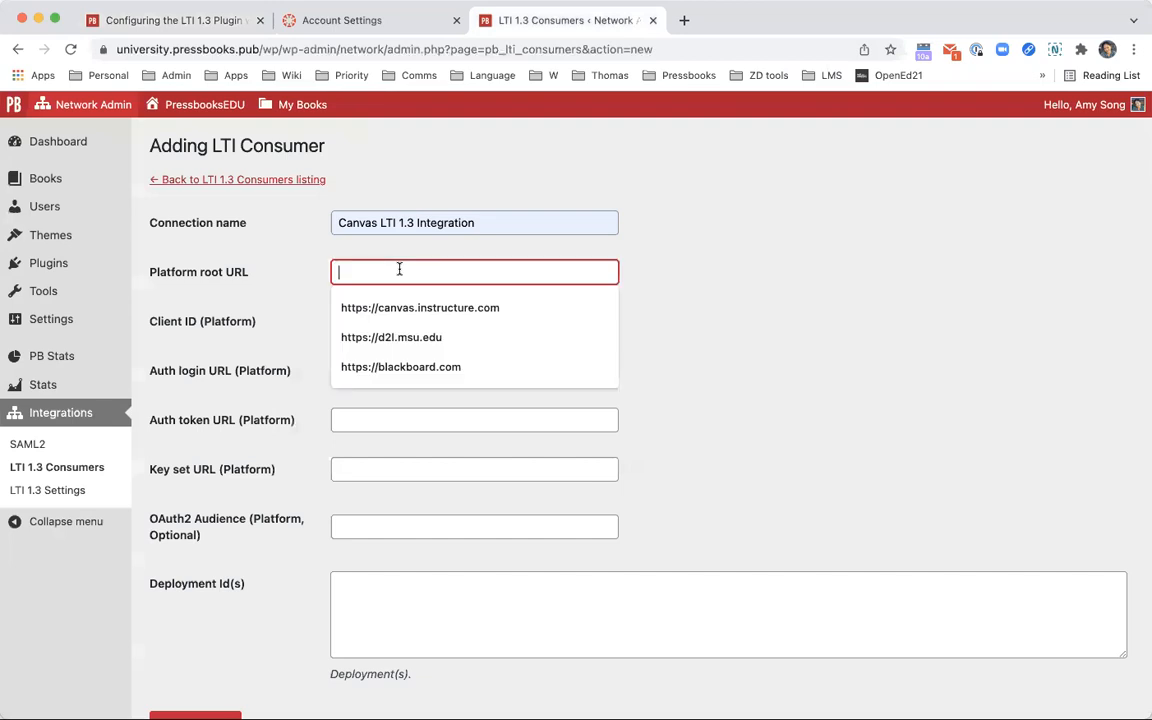
pyautogui.press('super+v')
pyautogui.click(656, 276)
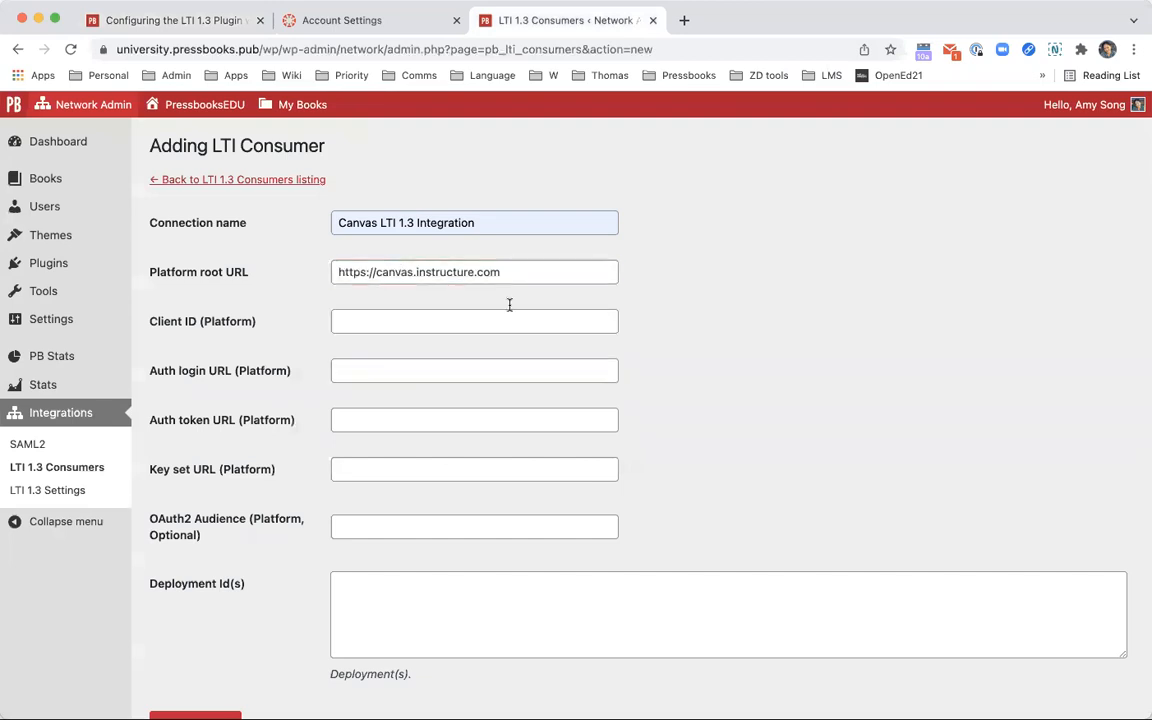
# - Copy the Pressbooks University LTI 1.3 client ID from the Canvas developer keys and enter it as the consumer's Client ID
pyautogui.click(345, 21)
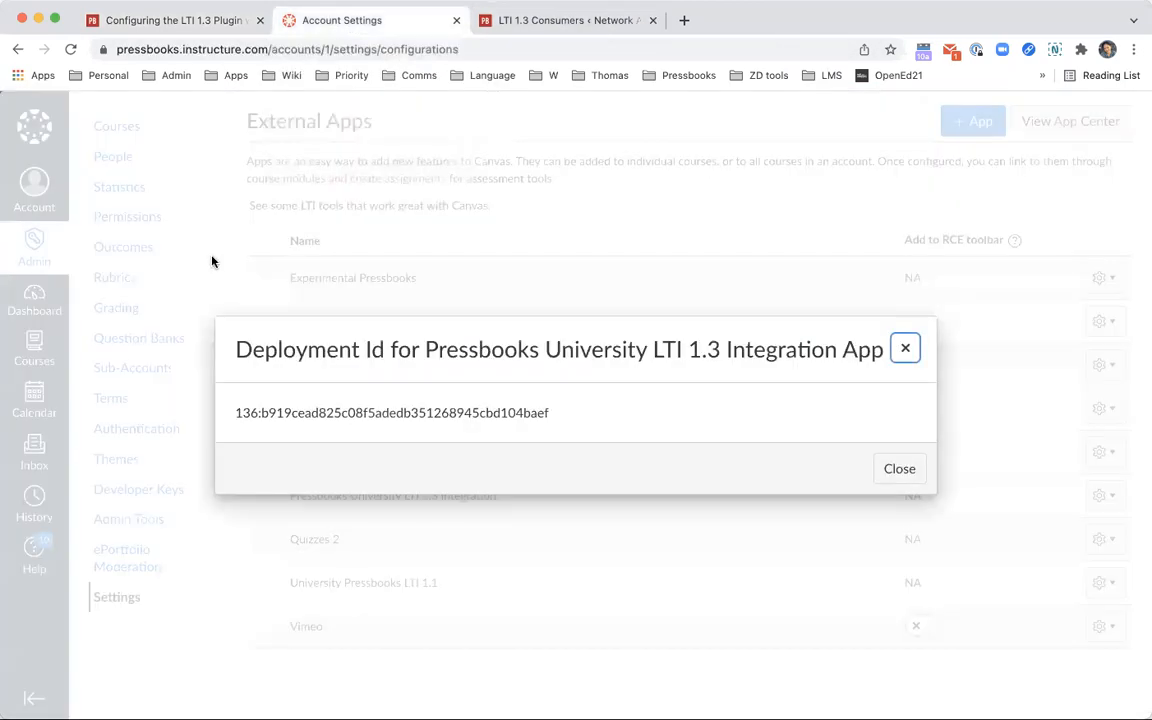
pyautogui.click(138, 510)
pyautogui.click(176, 496)
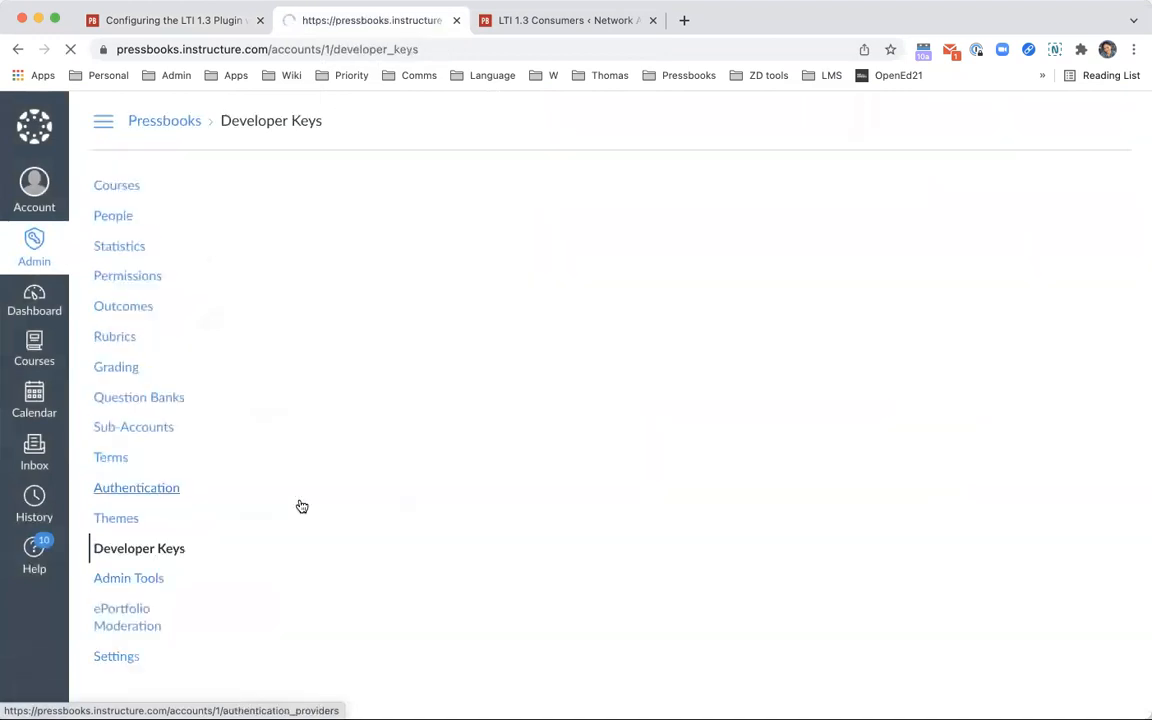
pyautogui.doubleClick(690, 380)
pyautogui.hotkey('ctrl', 'c')
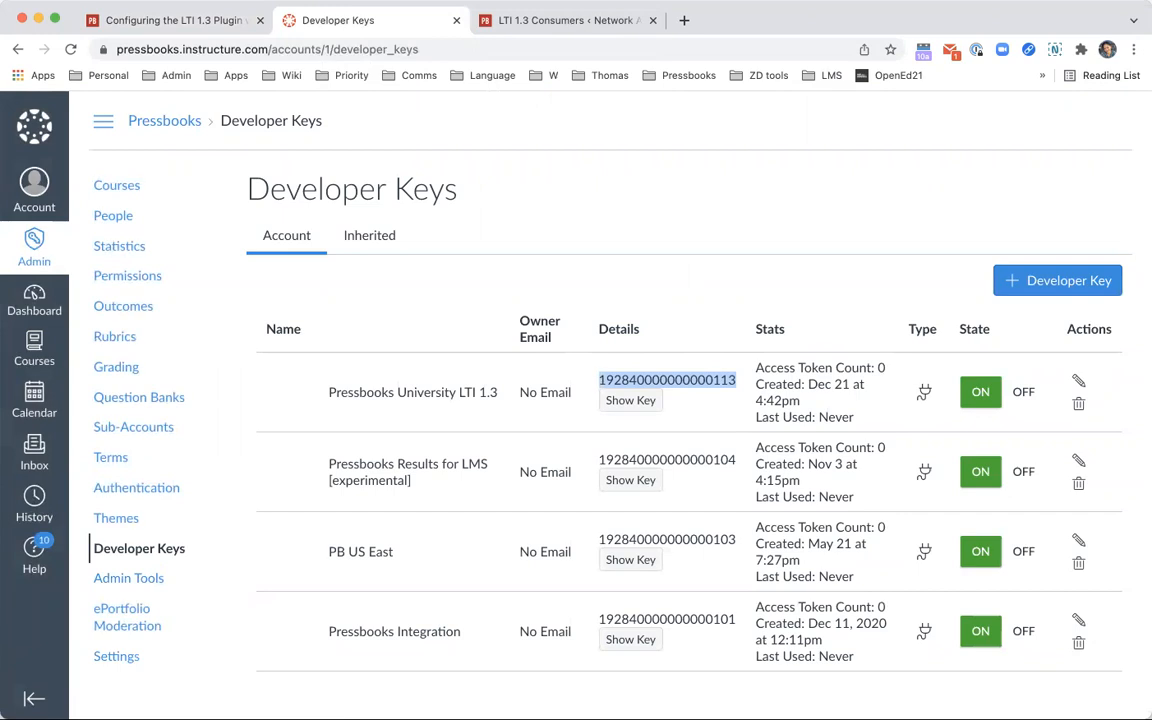
pyautogui.click(583, 12)
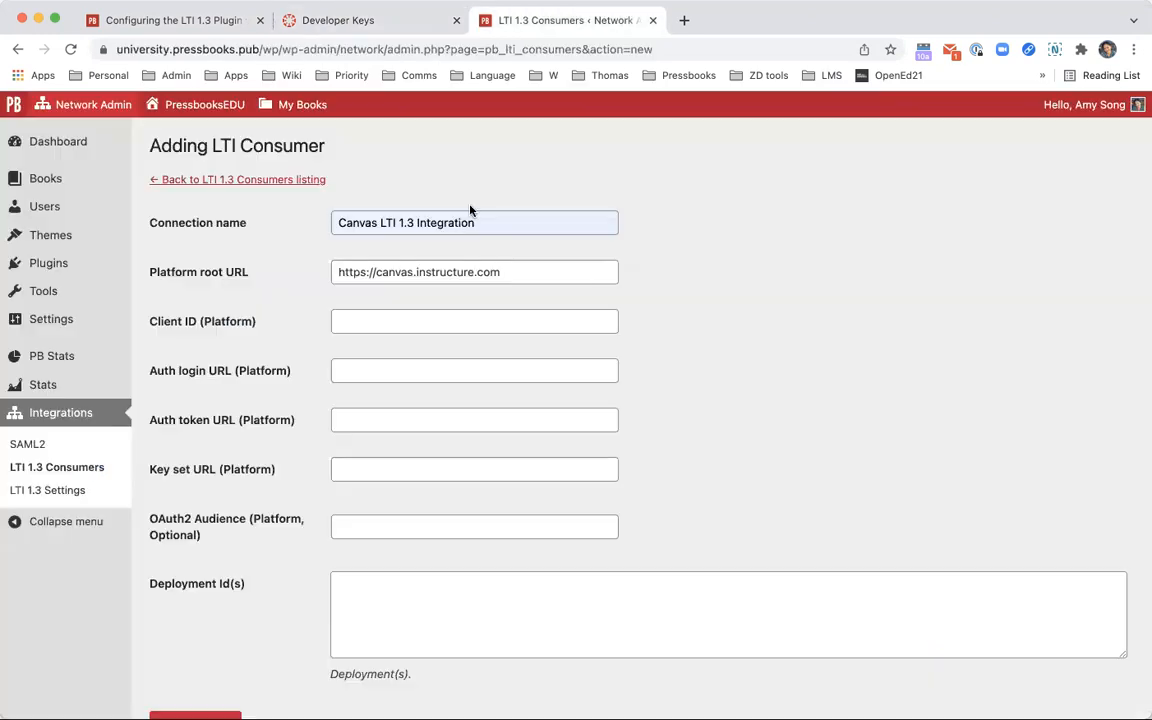
pyautogui.click(424, 321)
pyautogui.hotkey('ctrl', 'v')
pyautogui.click(268, 344)
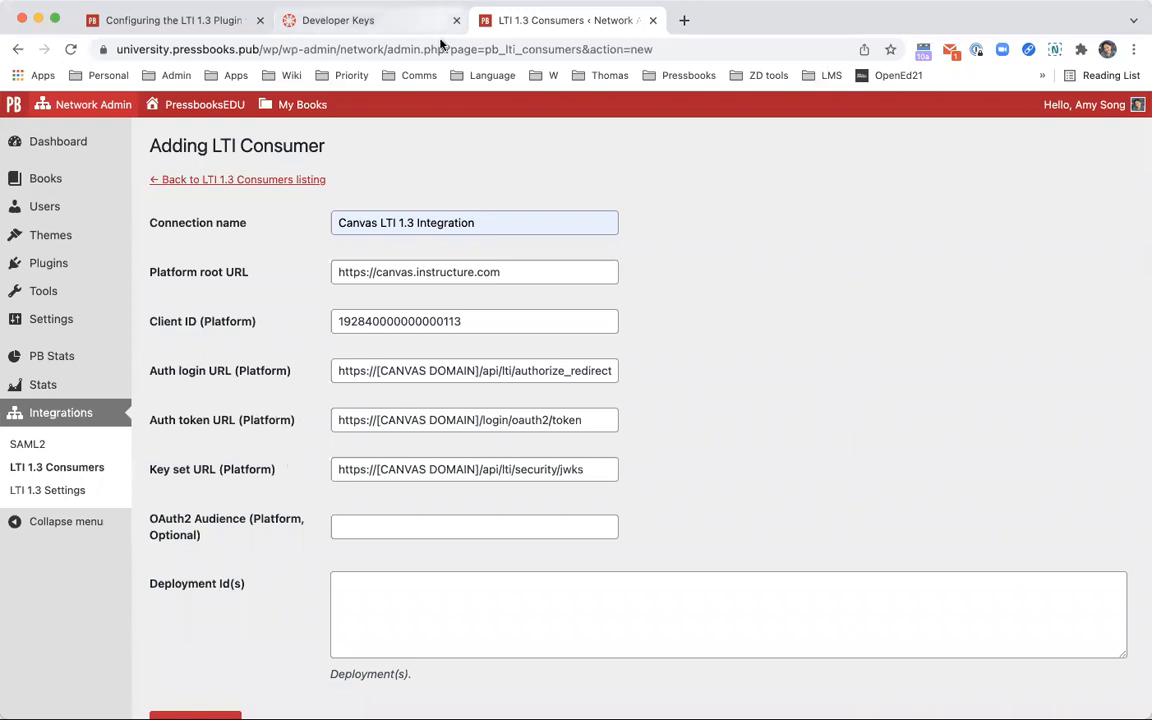
# - Copy the domain pressbooks.instructure.com from Canvas and replace the [CANVAS DOMAIN] placeholder in the consumer's Auth login URL with it
pyautogui.click(340, 20)
pyautogui.click(240, 49)
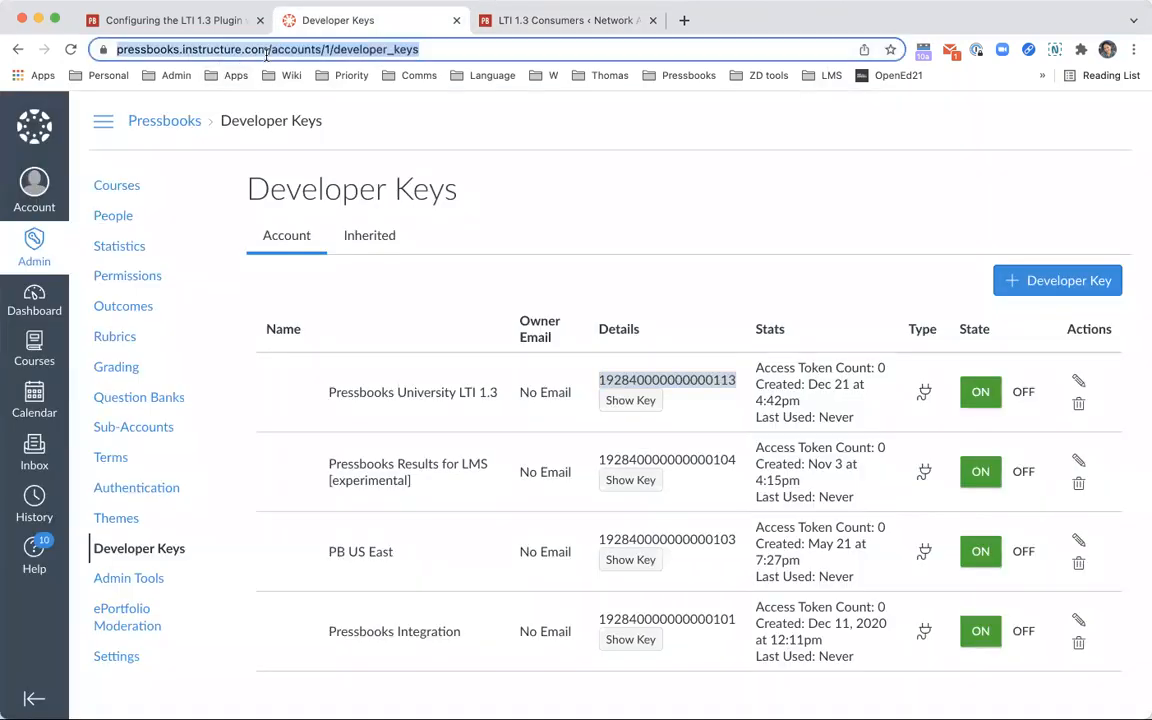
pyautogui.moveTo(307, 49); pyautogui.dragTo(150, 50)
pyautogui.press('super+c')
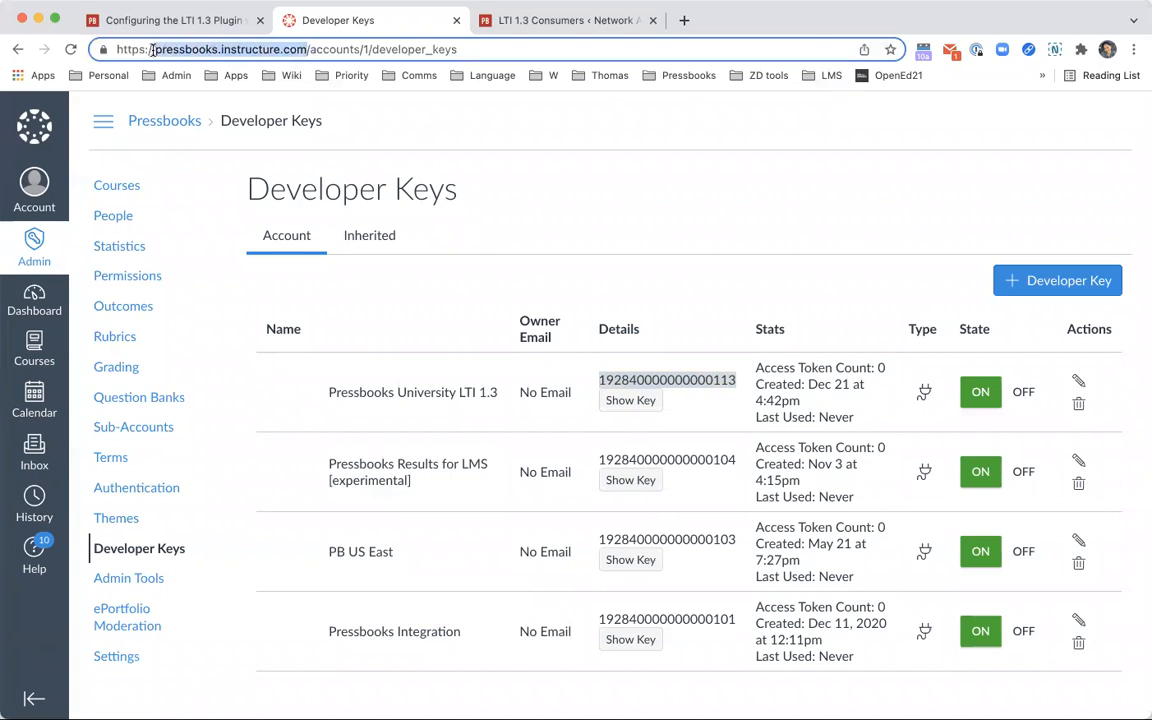
pyautogui.click(560, 20)
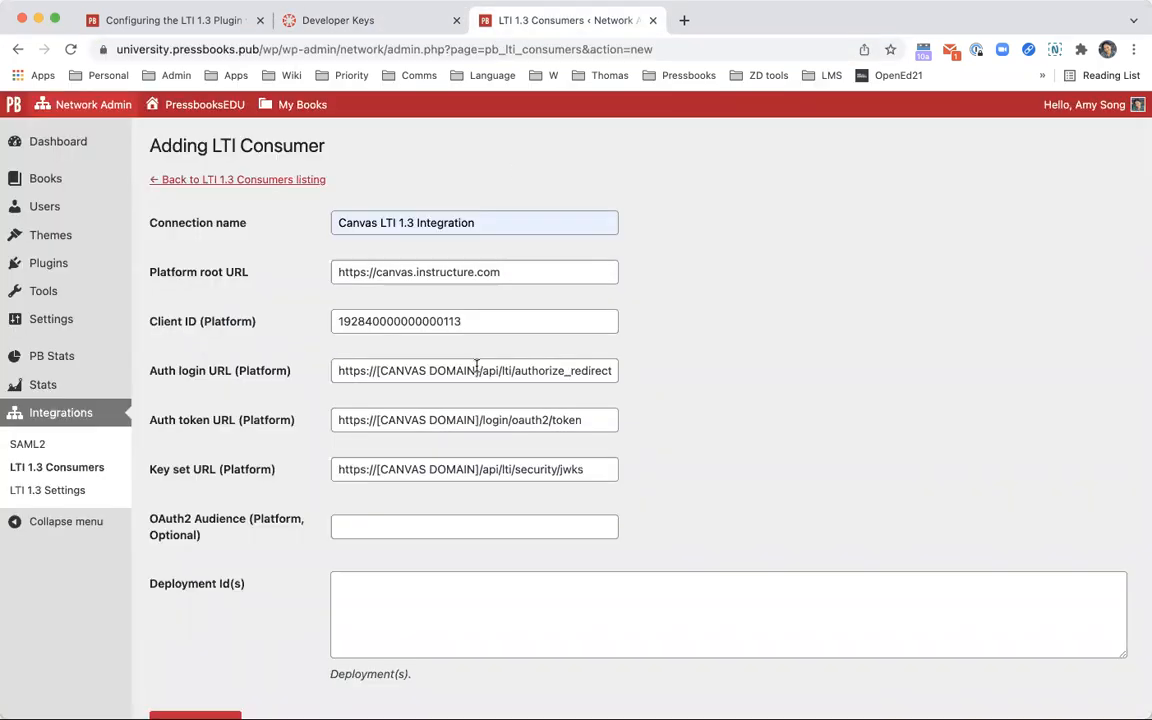
pyautogui.moveTo(475, 367); pyautogui.dragTo(377, 370)
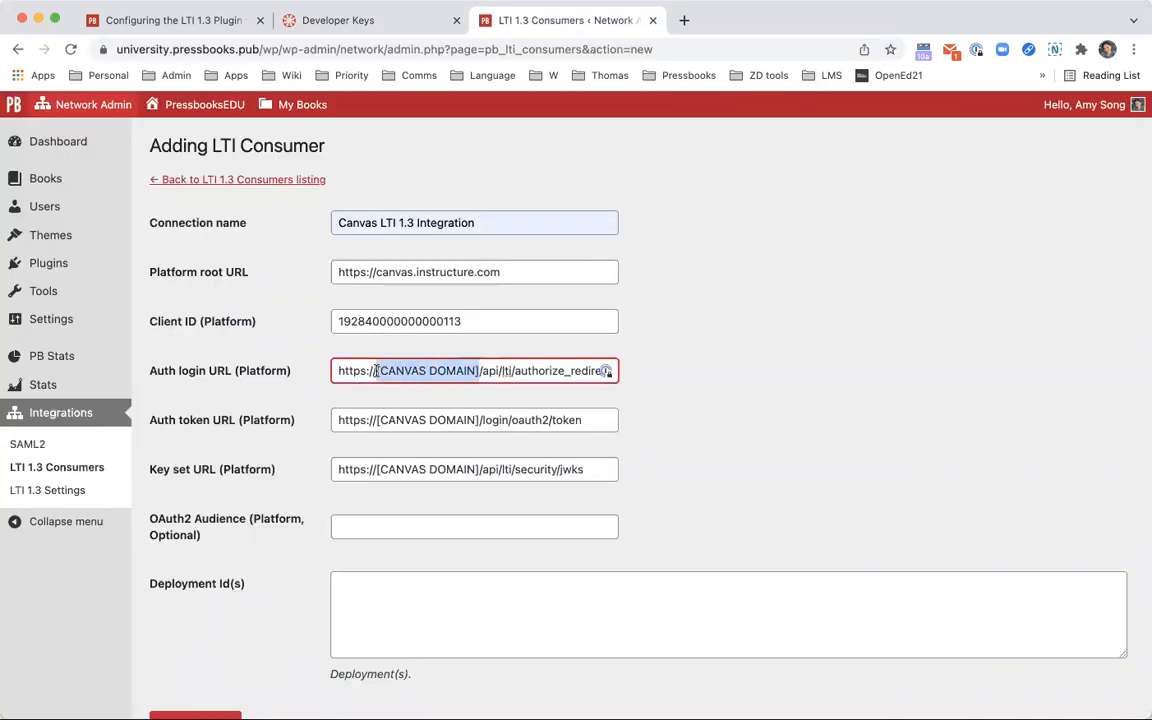
pyautogui.press('super+v')
# - Replace the [CANVAS DOMAIN] placeholder with pressbooks.instructure.com in the Auth token URL and the Key set URL
pyautogui.moveTo(481, 420); pyautogui.dragTo(378, 421)
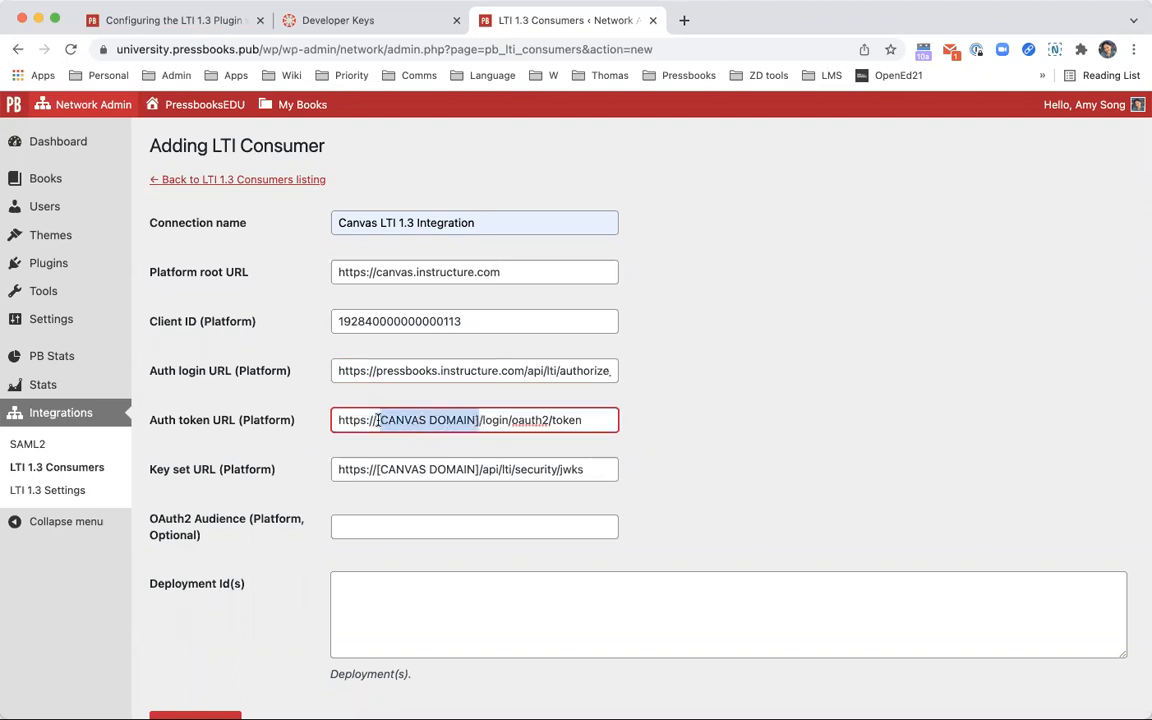
pyautogui.click(475, 420)
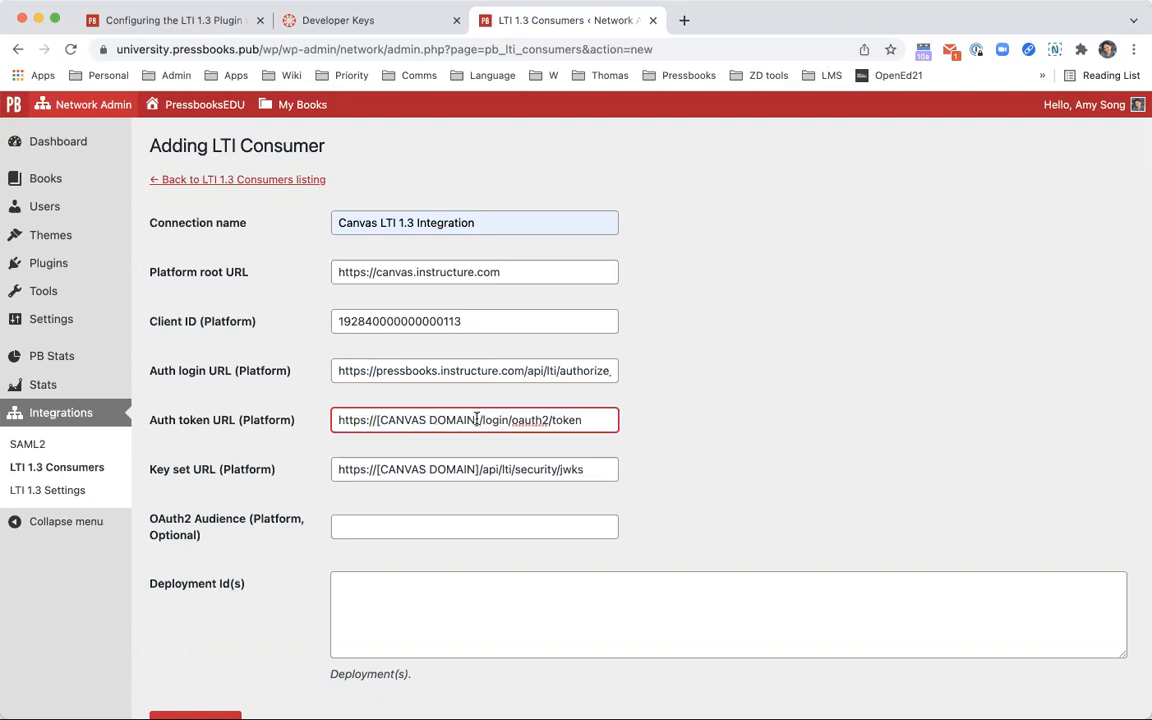
pyautogui.moveTo(476, 420); pyautogui.dragTo(378, 420)
pyautogui.press('super+v')
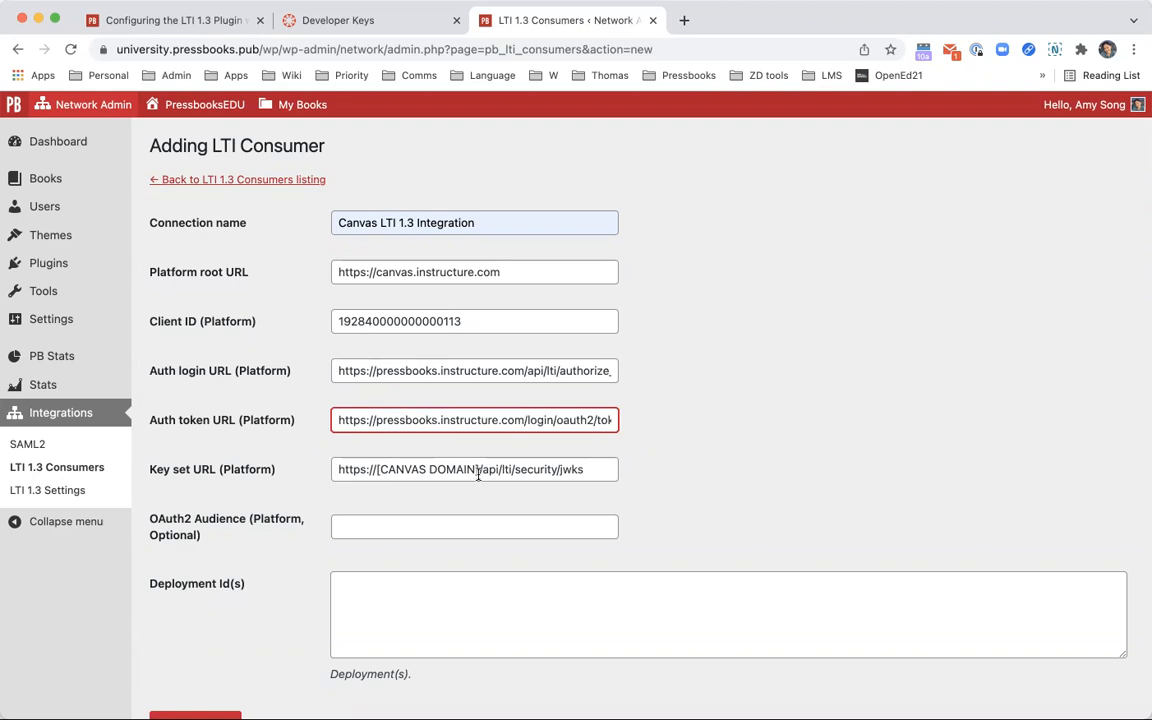
pyautogui.moveTo(478, 470); pyautogui.dragTo(377, 470)
pyautogui.press('super+v')
pyautogui.click(636, 462)
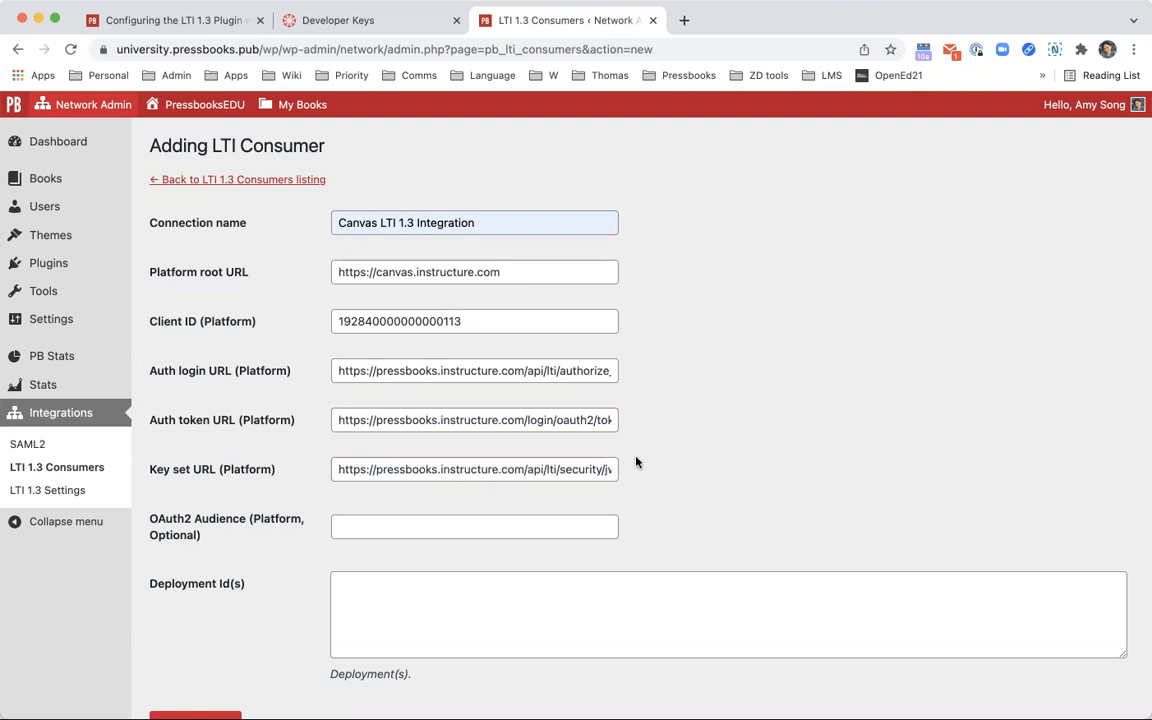
# - Return to the external apps in the Canvas account settings and copy the Deployment Id of Pressbooks University LTI 1.3 Integration
pyautogui.scroll(-2, 500, 460)
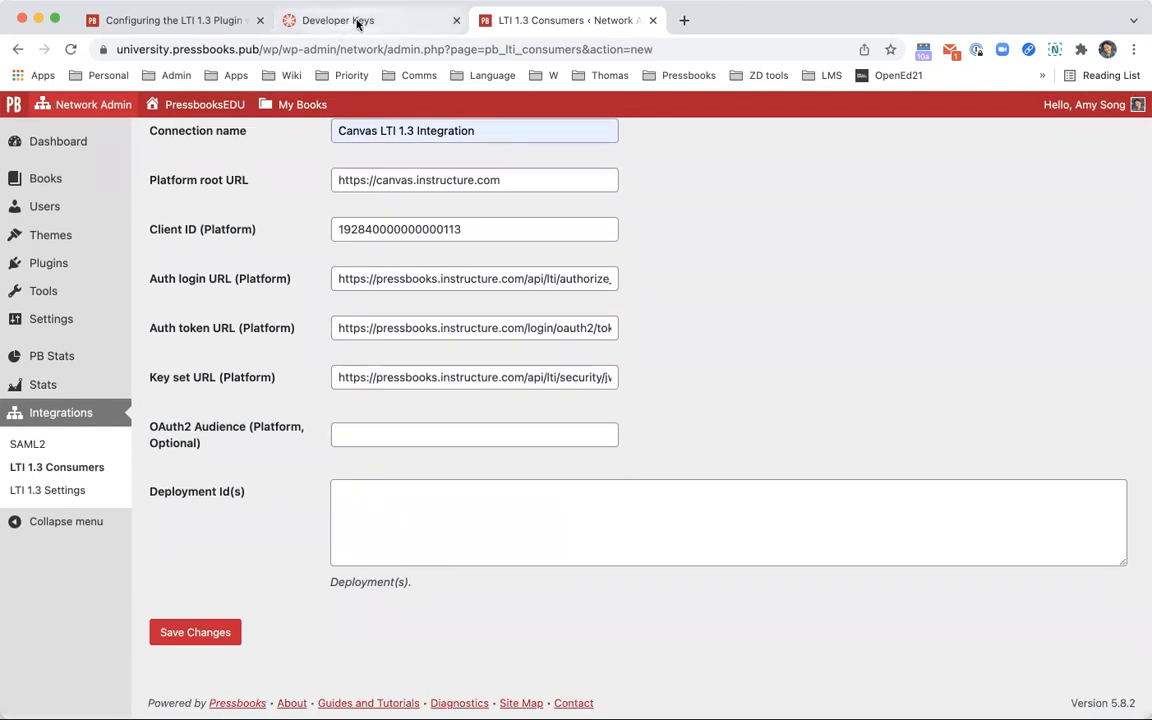
pyautogui.click(358, 21)
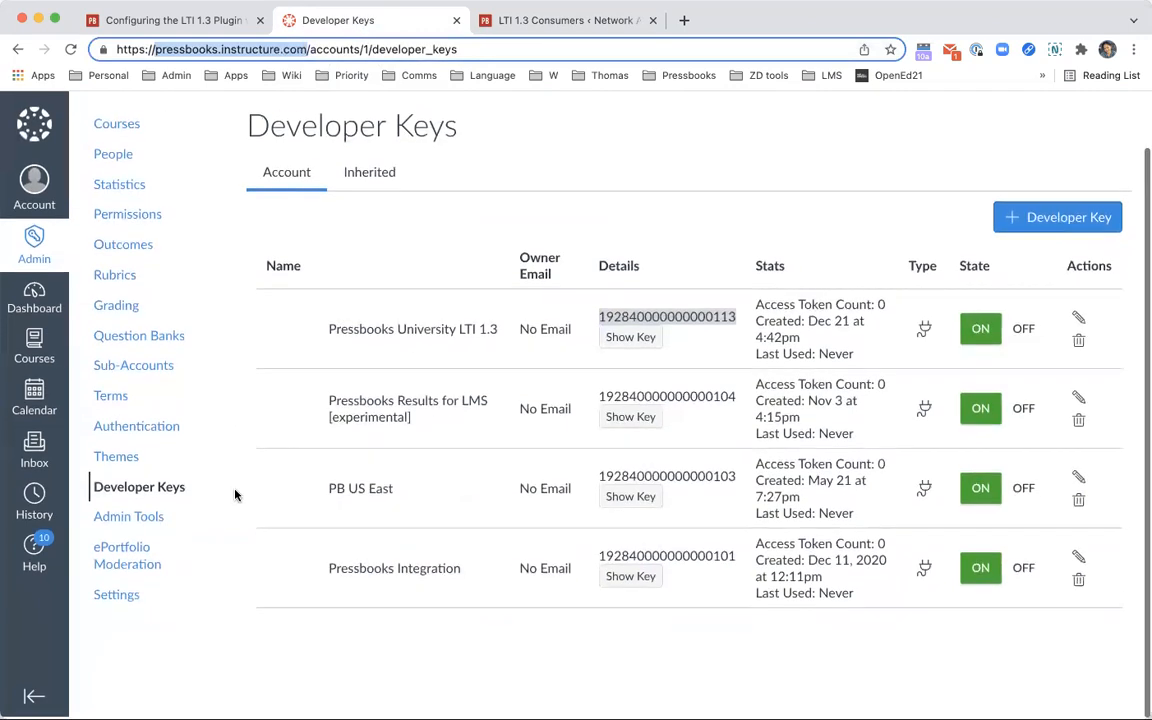
pyautogui.click(141, 600)
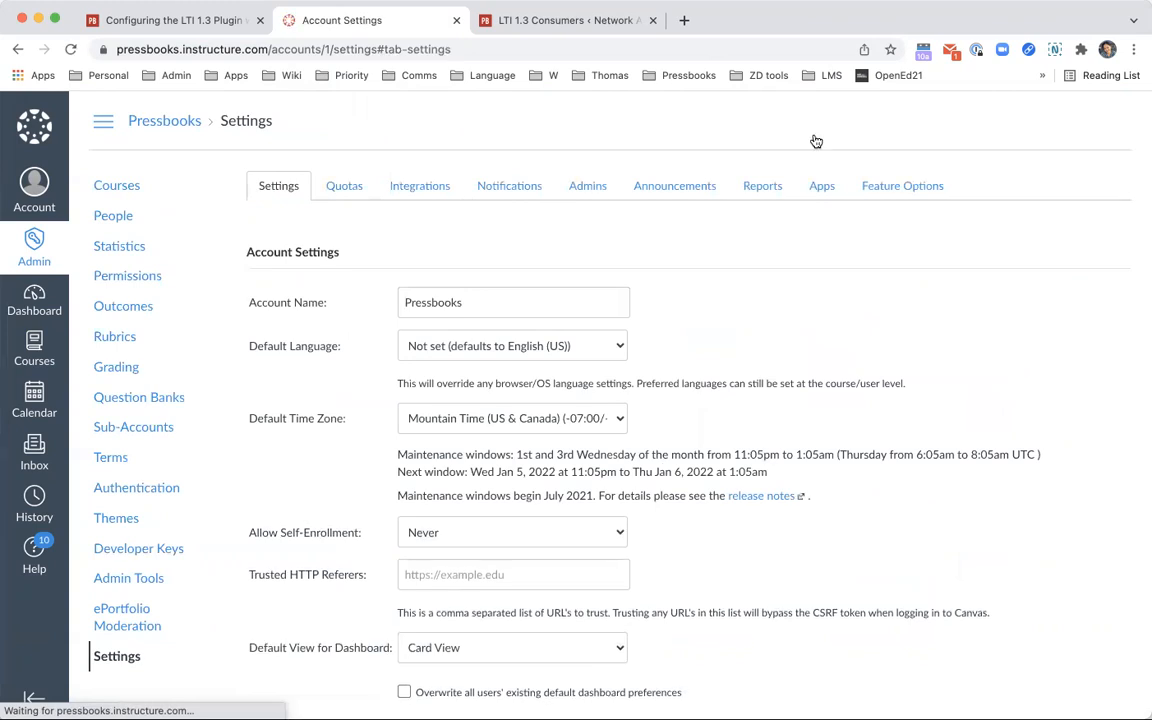
pyautogui.click(822, 186)
pyautogui.click(1038, 236)
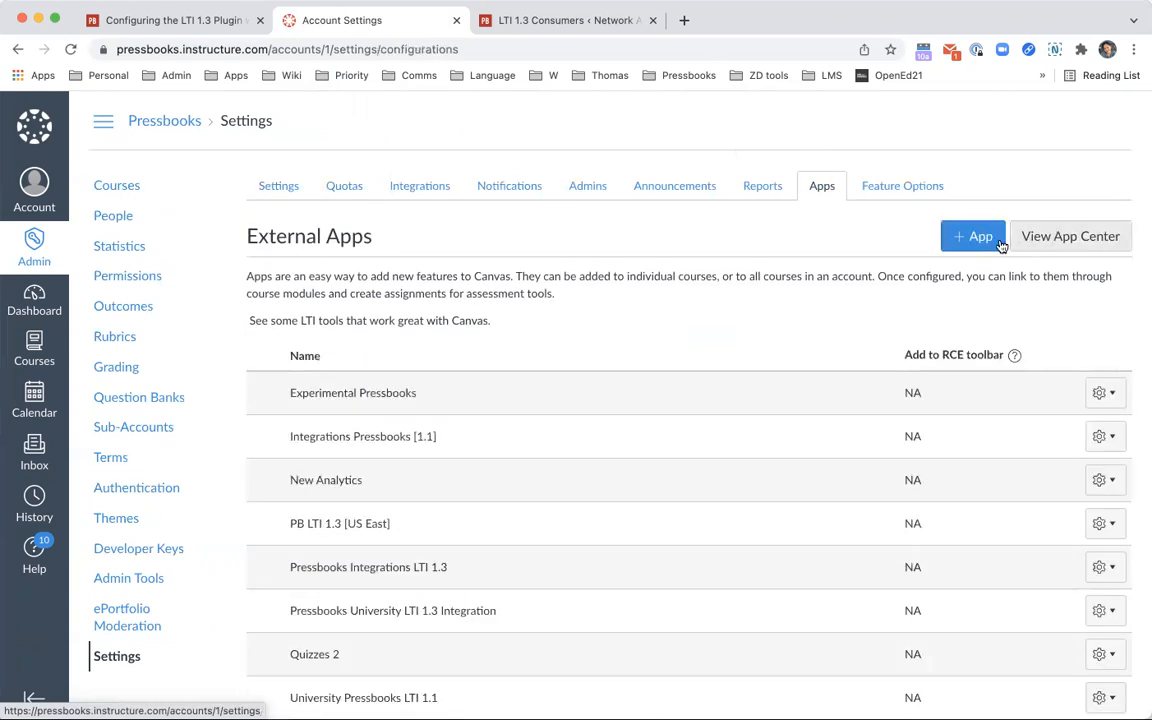
pyautogui.scroll(-2, 871, 457)
pyautogui.scroll(-1, 871, 457)
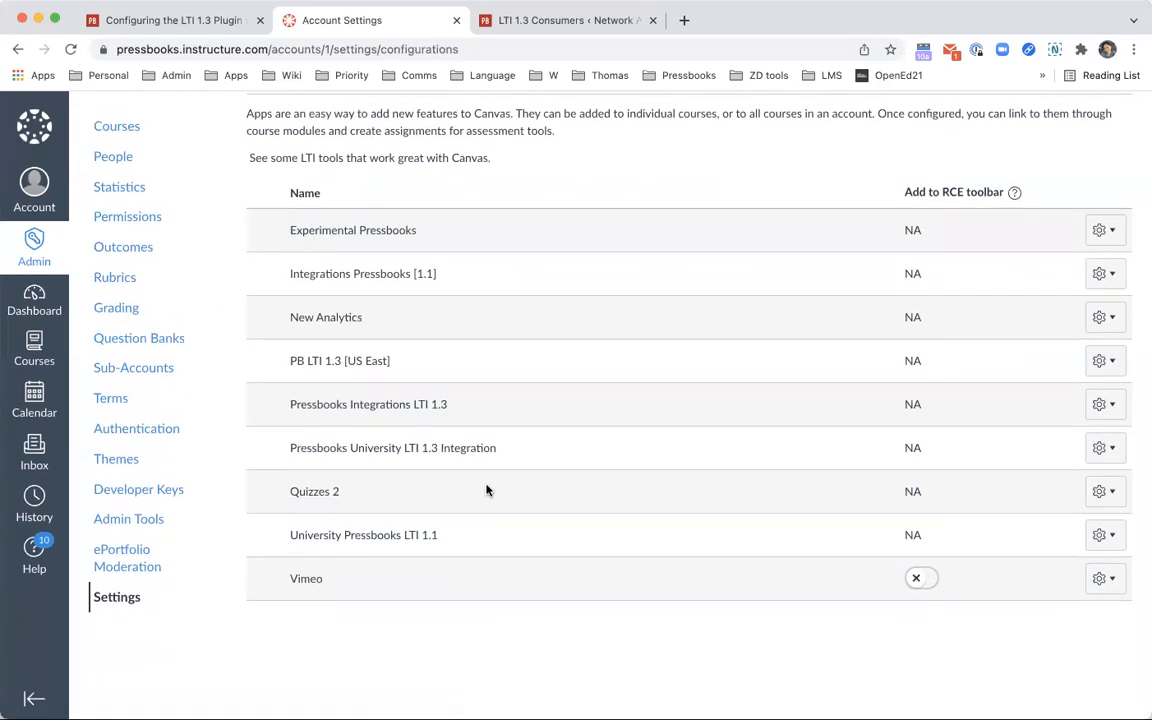
pyautogui.click(1114, 448)
pyautogui.click(1100, 520)
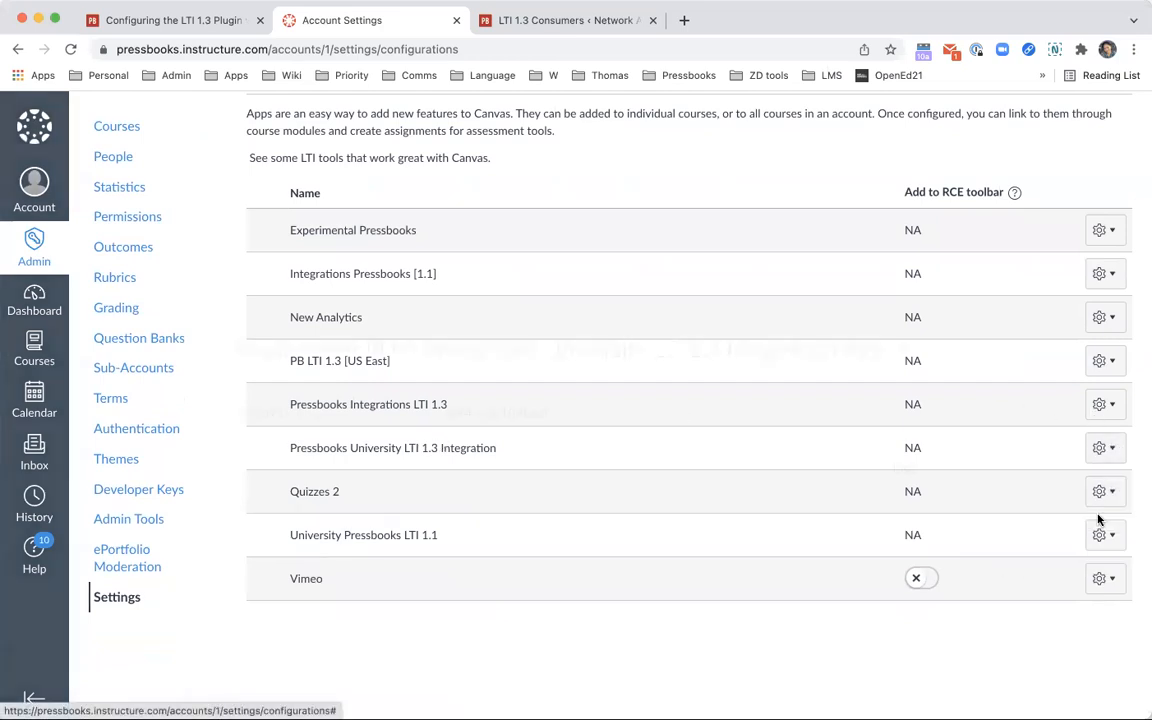
pyautogui.tripleClick(560, 408)
pyautogui.hotkey('ctrl', 'c')
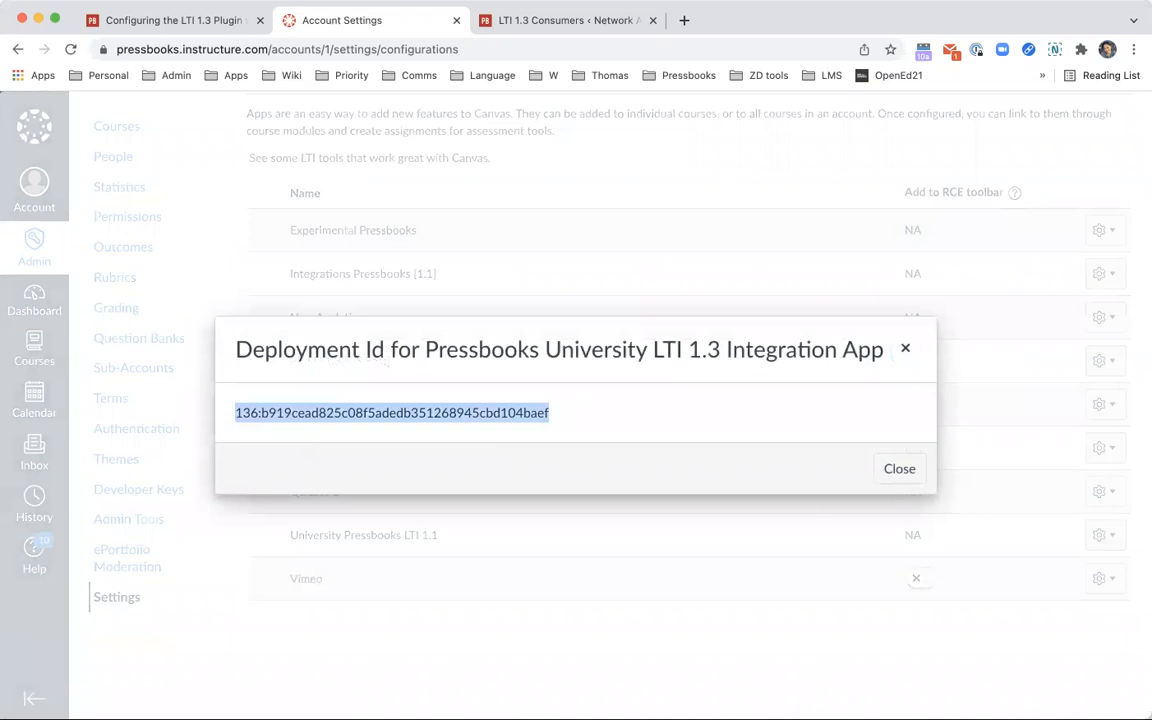
# - Save the Pressbooks consumer with the copied deployment ID and reopen Canvas LTI 1.3 Integration from the consumers listing
pyautogui.click(562, 18)
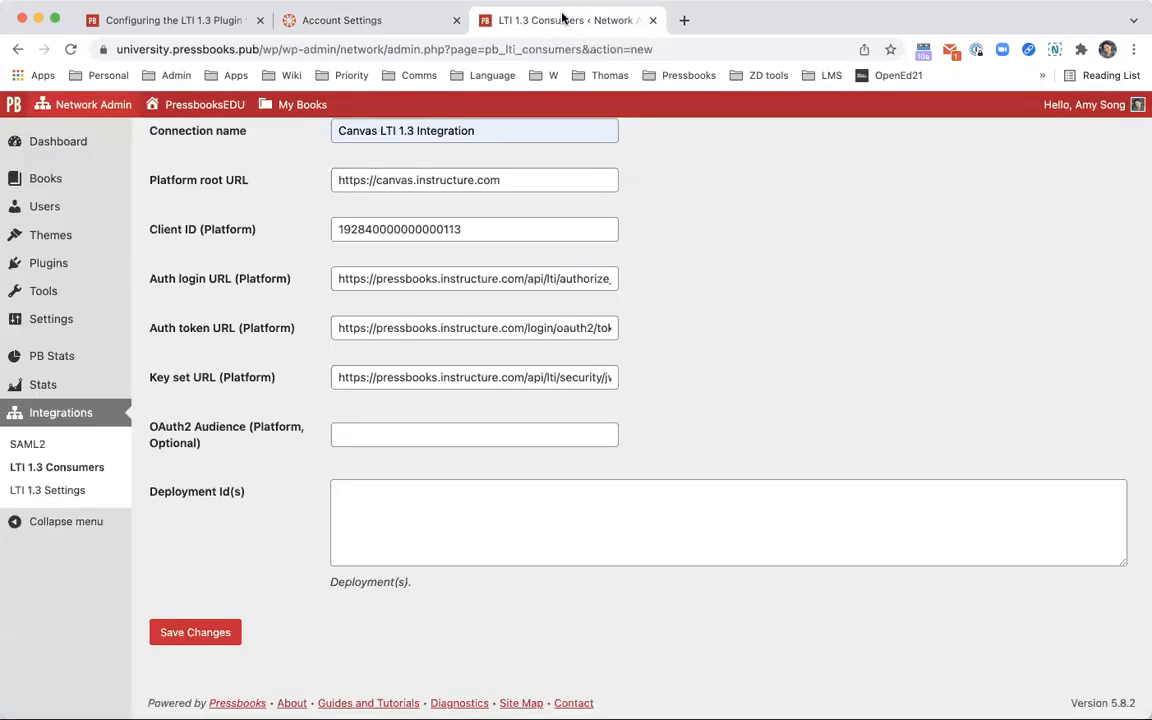
pyautogui.click(478, 504)
pyautogui.hotkey('ctrl', 'v')
pyautogui.click(228, 629)
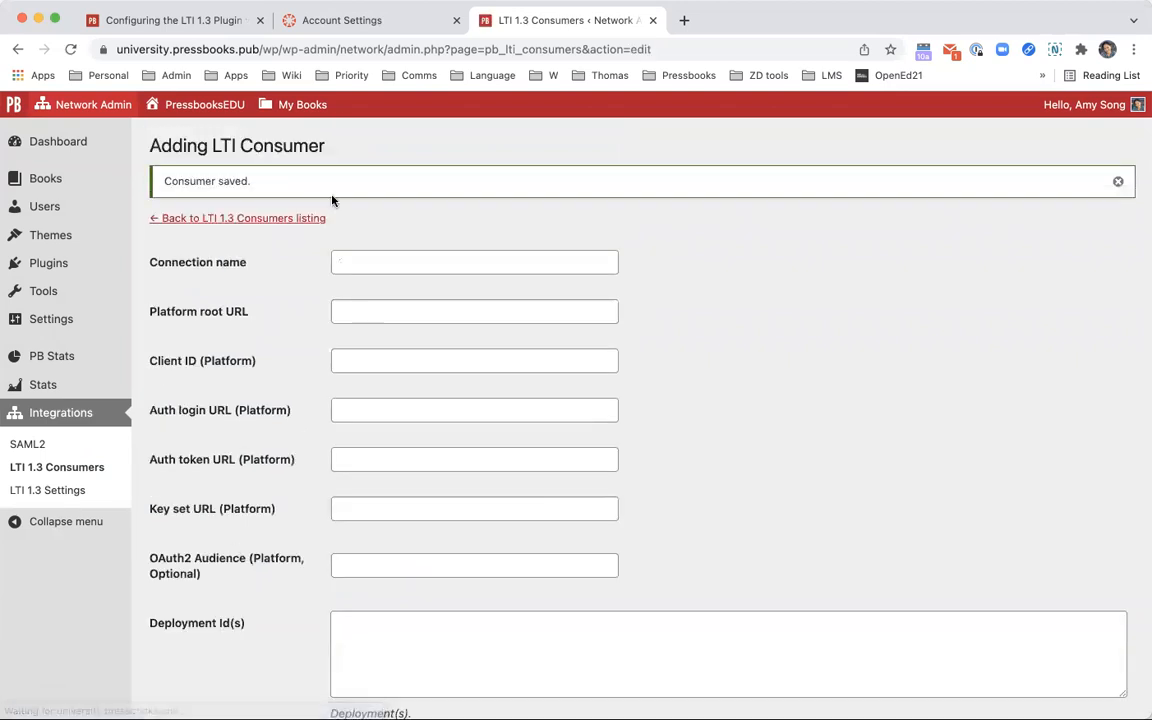
pyautogui.click(286, 218)
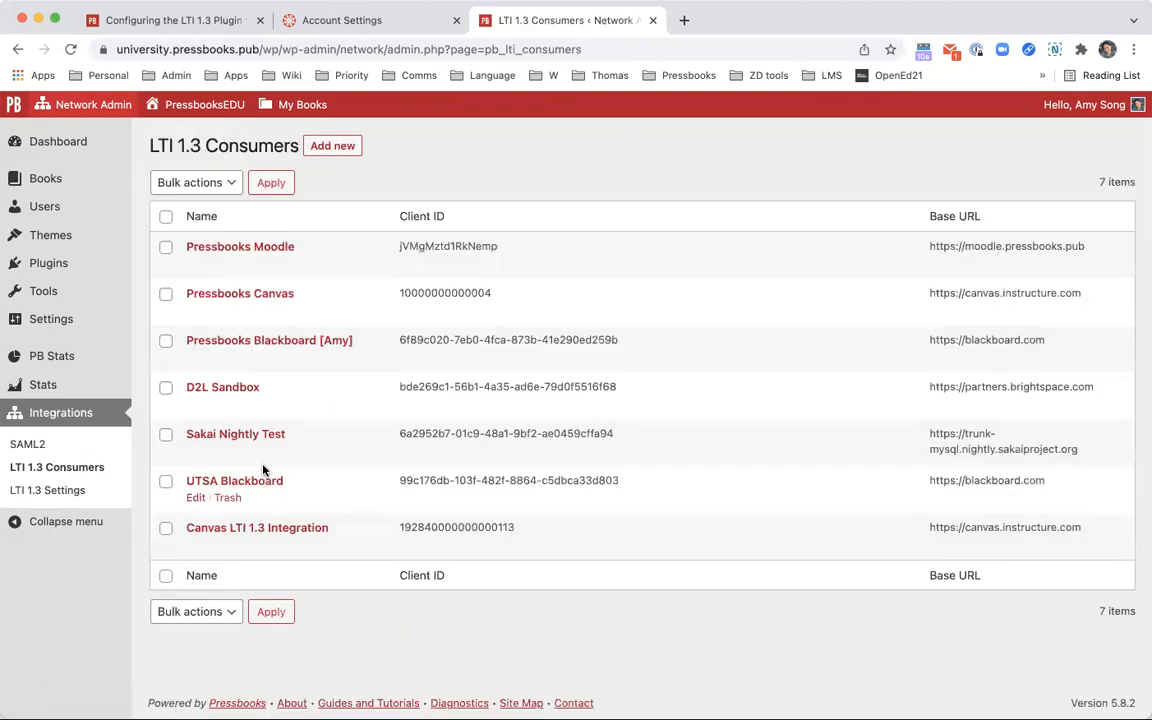
pyautogui.click(277, 529)
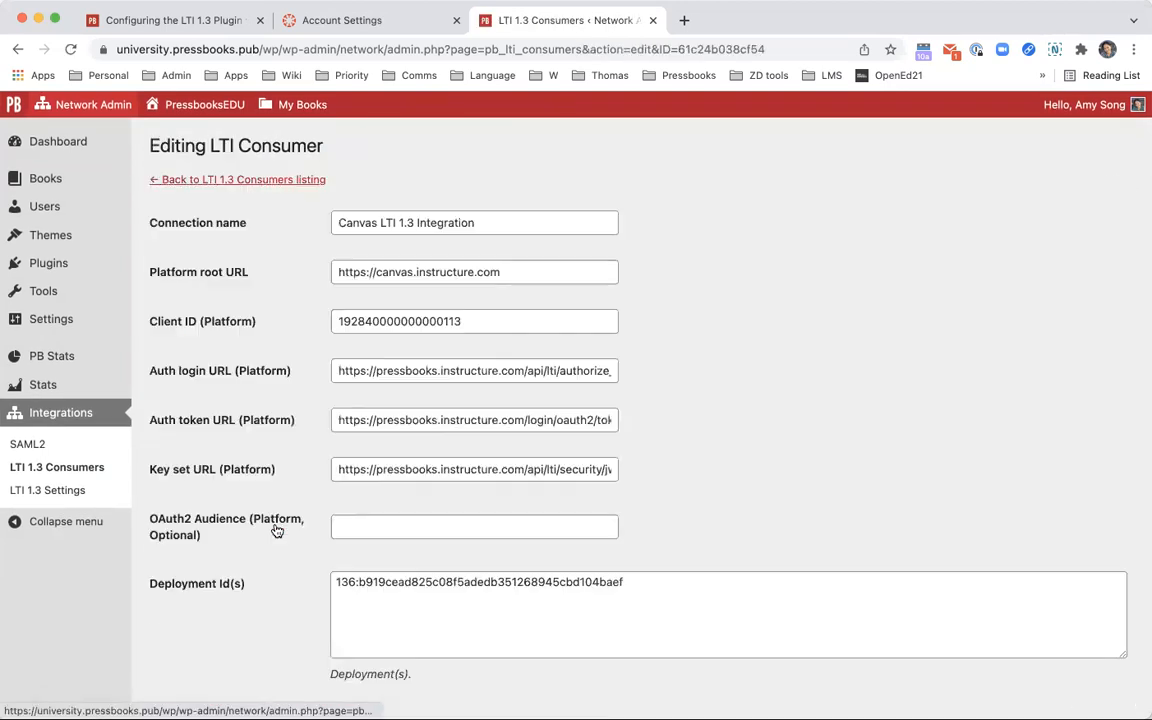